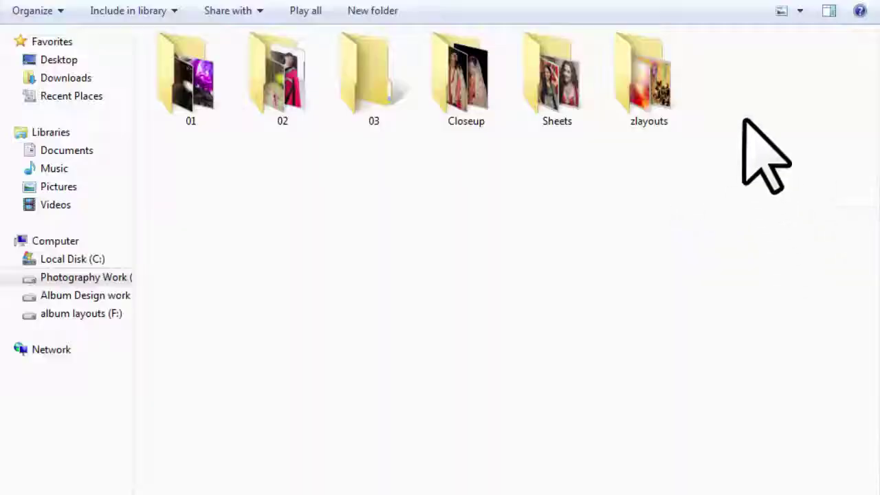
Step: Refresh the listing, open the Sheets folder and inspect its sheet images from 01 copy onward
{"action": "right_click", "coordinate": [742, 121]}
{"action": "left_click", "coordinate": [745, 184]}
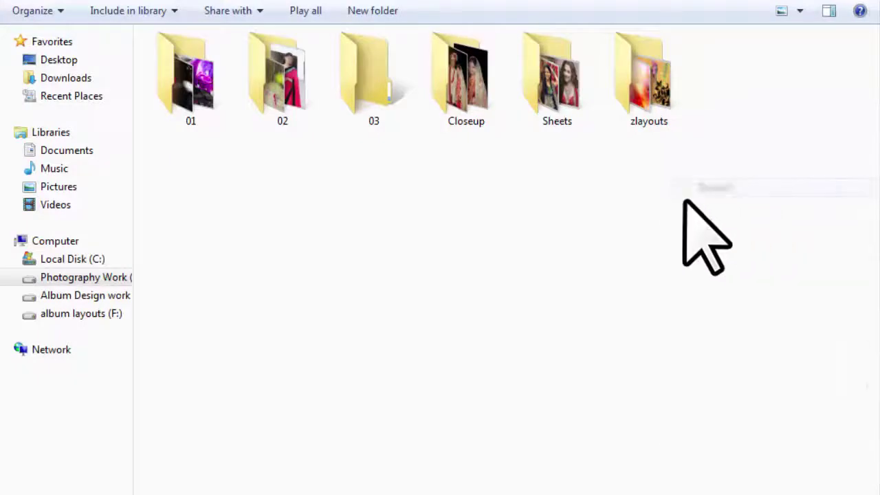
{"action": "double_click", "coordinate": [552, 118]}
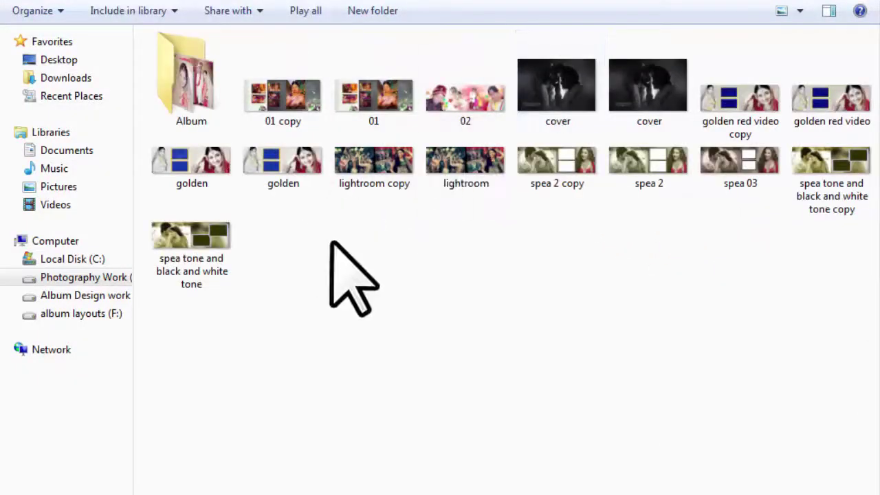
{"action": "left_click", "coordinate": [280, 118]}
{"action": "left_click", "coordinate": [191, 237], "text": "shift"}
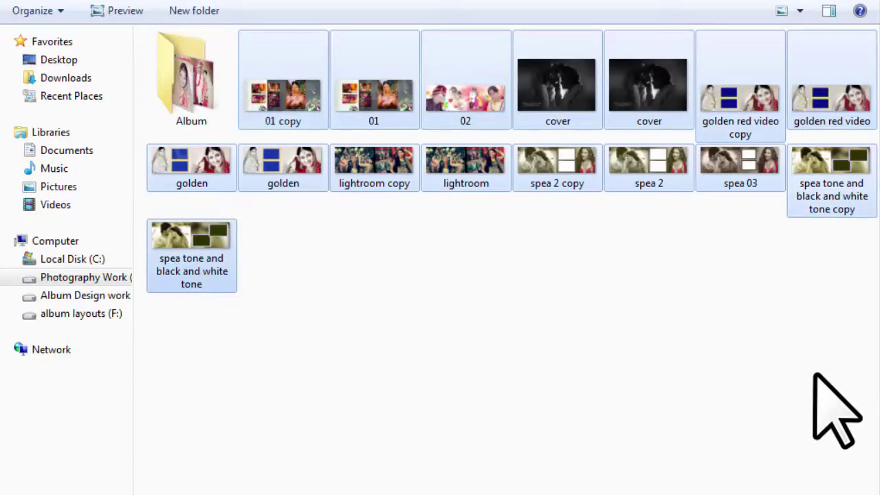
{"action": "left_click", "coordinate": [814, 374]}
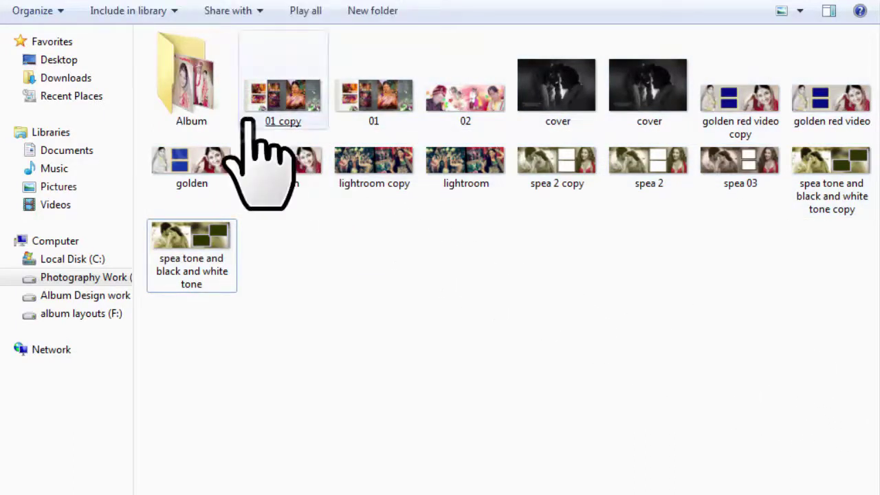
{"action": "left_click", "coordinate": [268, 123]}
{"action": "left_click", "coordinate": [804, 275]}
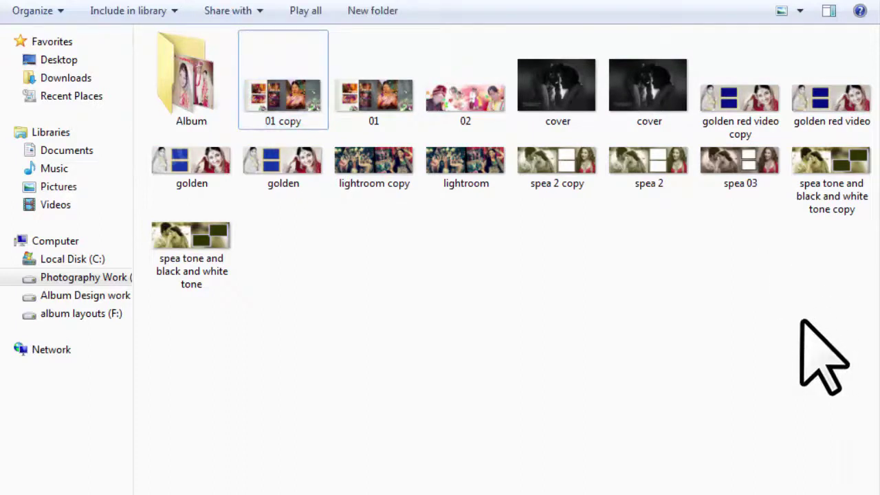
Step: Open the Album folder, check the 00 cover and 30 copy sheets, and refresh its listing twice
{"action": "double_click", "coordinate": [184, 83]}
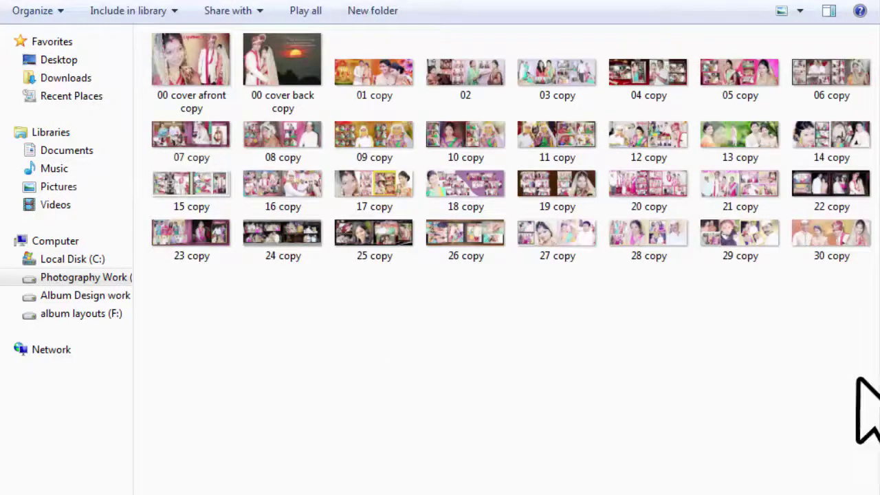
{"action": "left_click", "coordinate": [828, 254]}
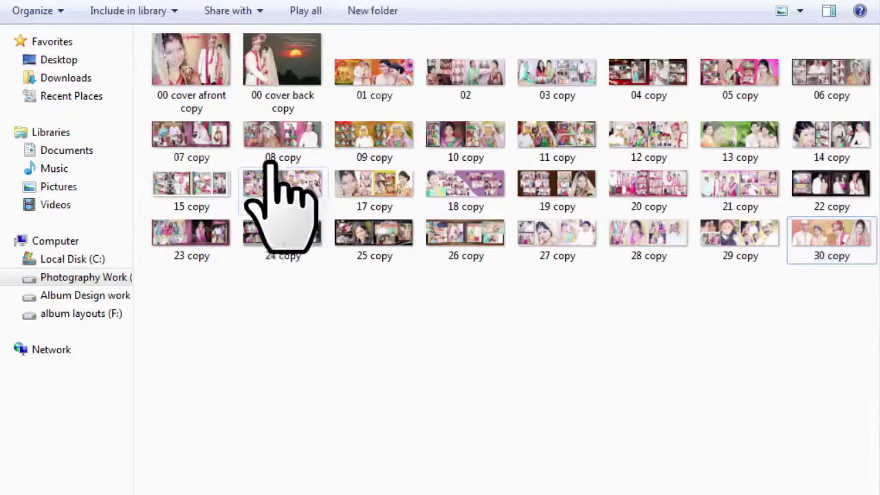
{"action": "left_click", "coordinate": [192, 53]}
{"action": "left_click", "coordinate": [282, 54]}
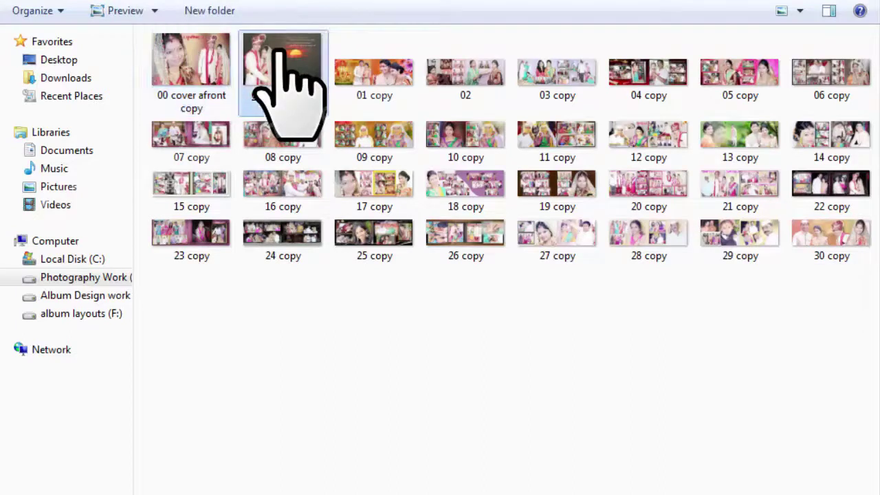
{"action": "left_click", "coordinate": [416, 396]}
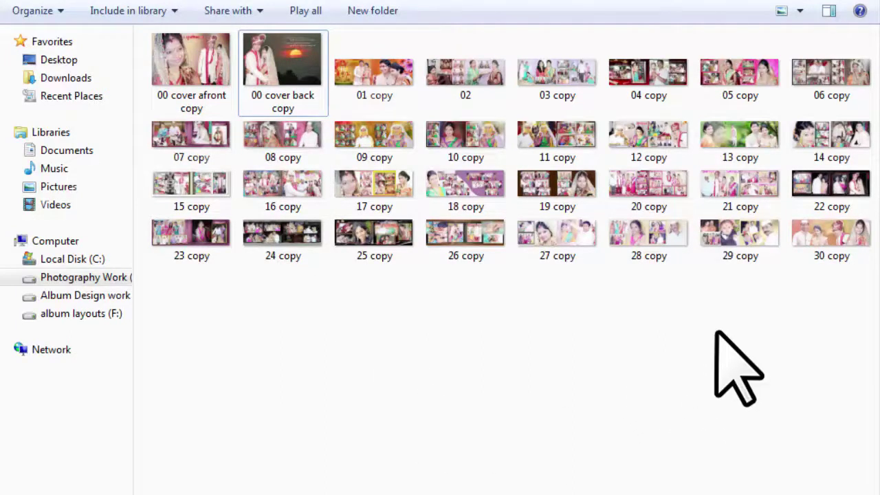
{"action": "right_click", "coordinate": [788, 416]}
{"action": "left_click", "coordinate": [746, 160]}
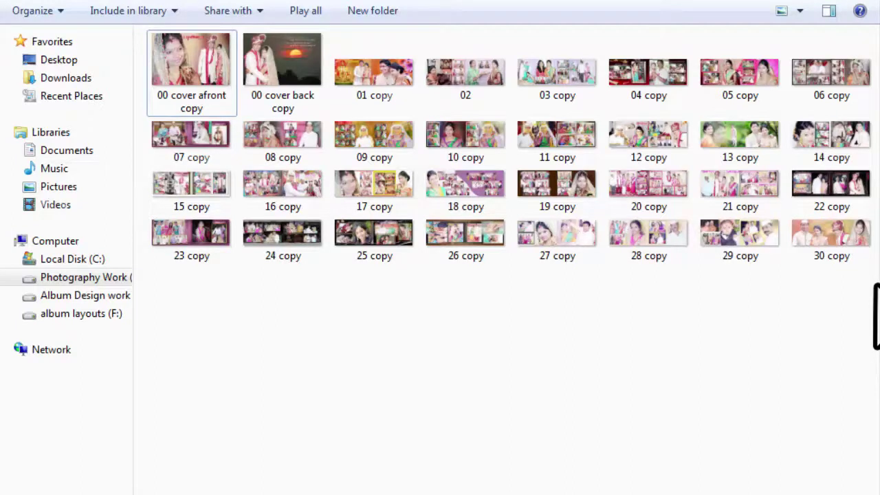
{"action": "right_click", "coordinate": [791, 415]}
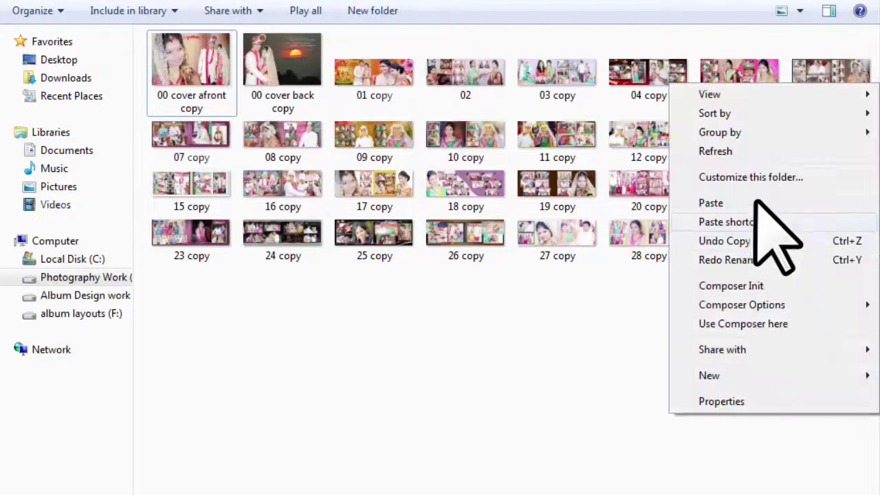
{"action": "left_click", "coordinate": [749, 151]}
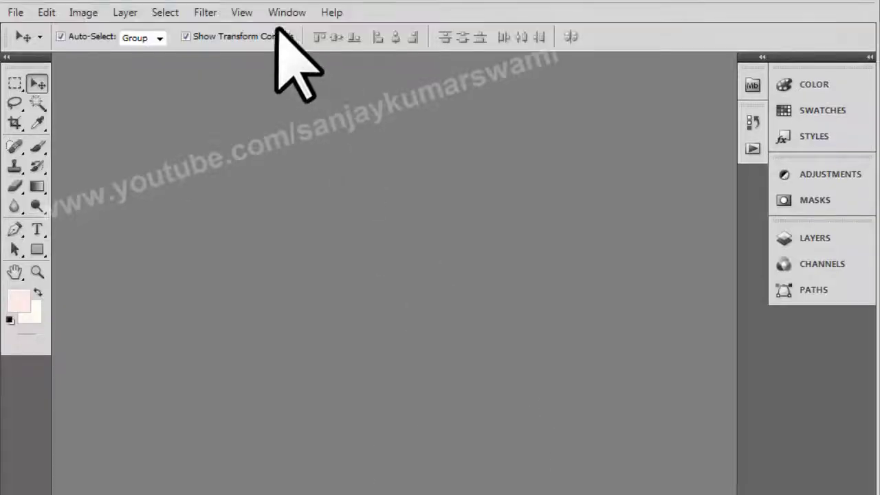
Step: Switch to the Album folder and drag 00 cover back copy.JPG into Photoshop
{"action": "left_click", "coordinate": [205, 14]}
{"action": "key", "text": "alt+Tab"}
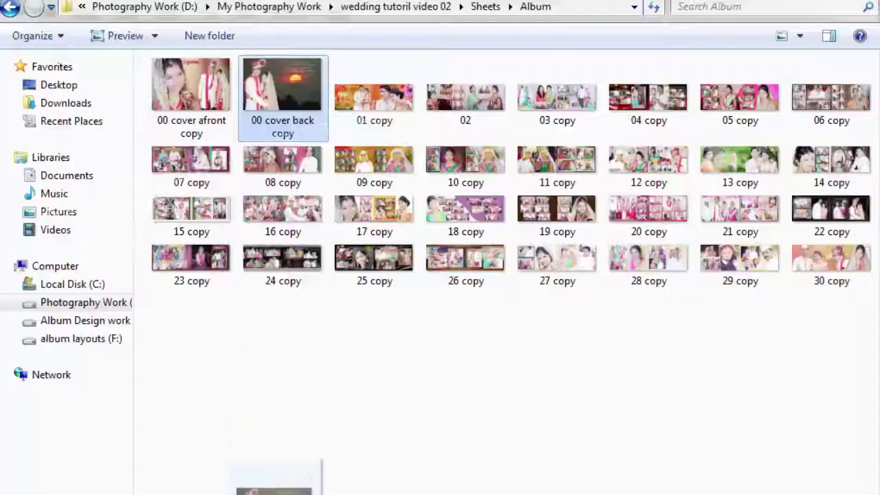
{"action": "left_click_drag", "start_coordinate": [283, 97], "coordinate": [282, 265]}
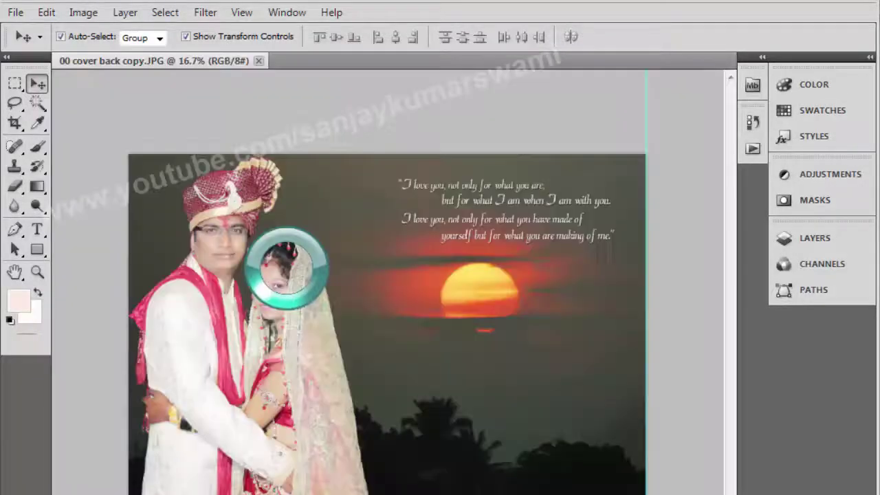
Step: Apply Filter > Sharpen > Sharpen to the whole cover back image
{"action": "left_click", "coordinate": [205, 13]}
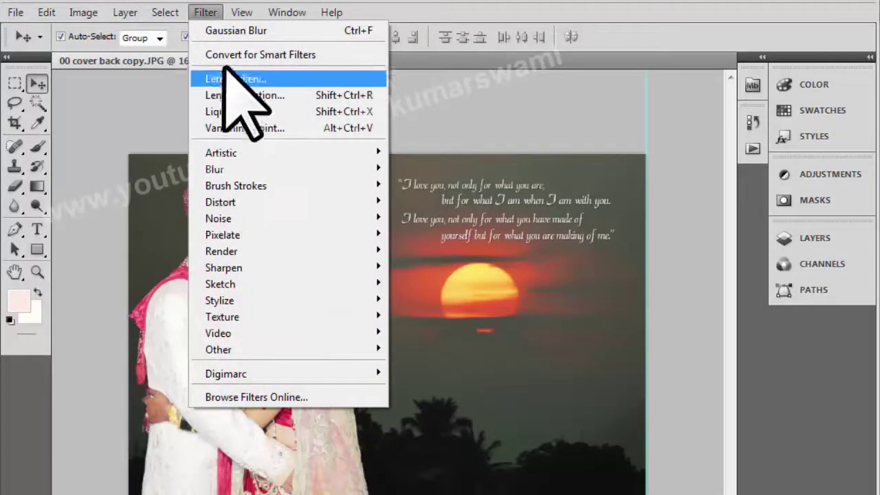
{"action": "mouse_move", "coordinate": [238, 282]}
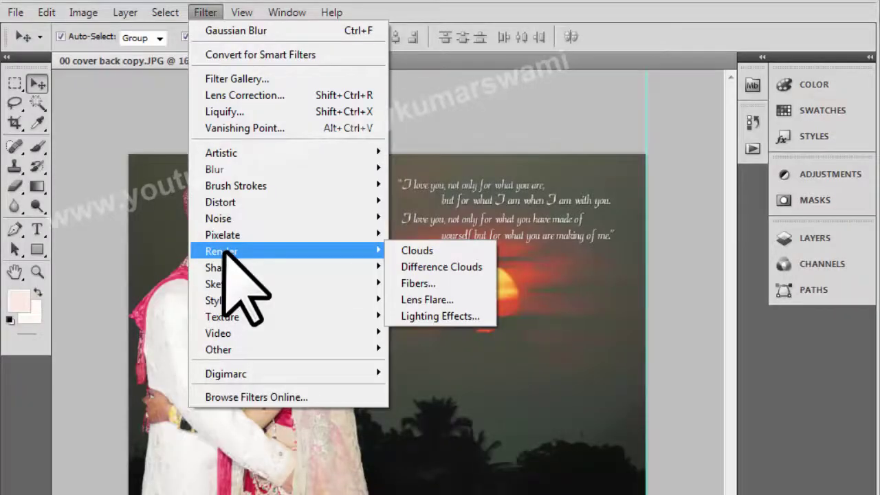
{"action": "mouse_move", "coordinate": [234, 267]}
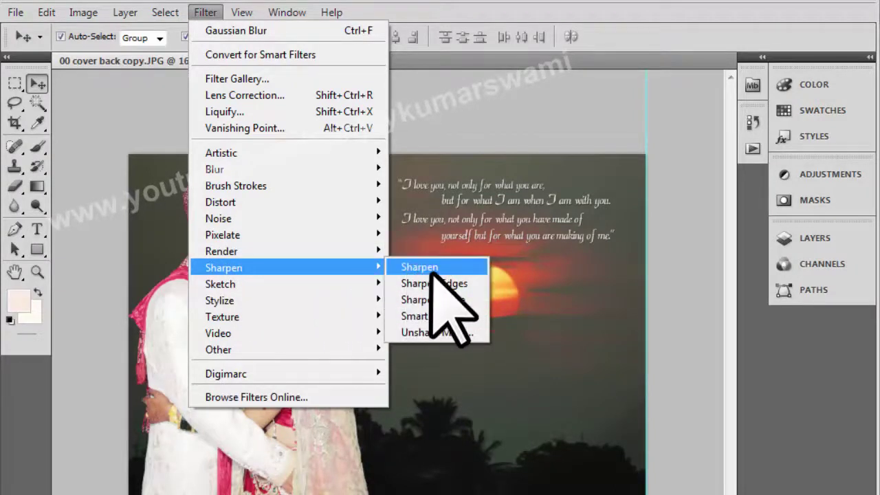
{"action": "left_click", "coordinate": [458, 265]}
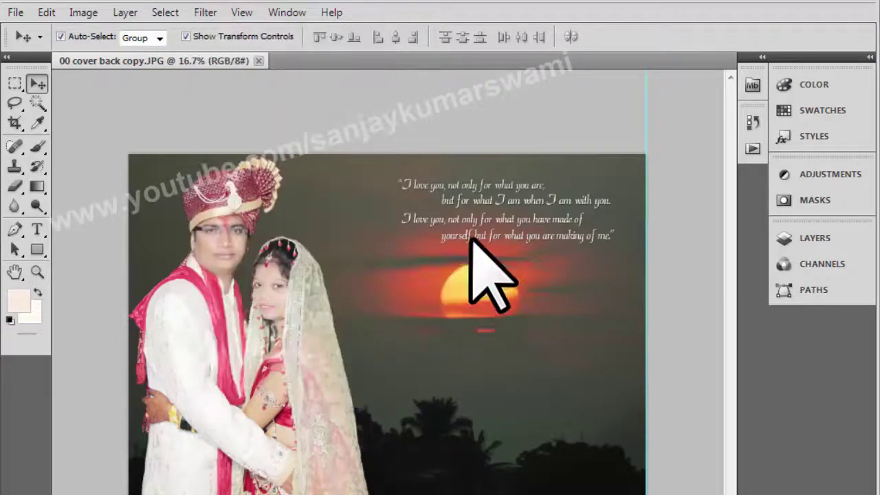
Step: View the couple's faces at Actual Pixels and apply Sharpen a second time
{"action": "right_click", "coordinate": [260, 227]}
{"action": "left_click", "coordinate": [281, 256]}
{"action": "left_click_drag", "start_coordinate": [223, 320], "coordinate": [481, 383]}
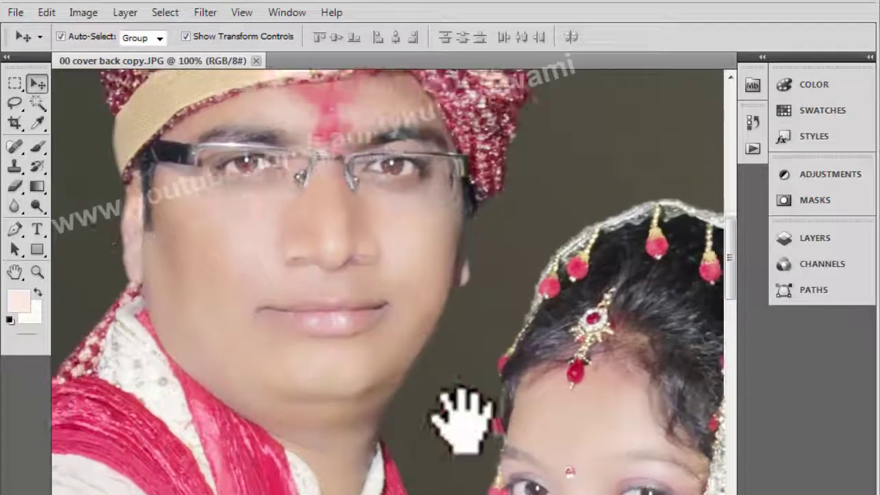
{"action": "left_click_drag", "start_coordinate": [459, 416], "coordinate": [479, 437]}
{"action": "left_click", "coordinate": [205, 12]}
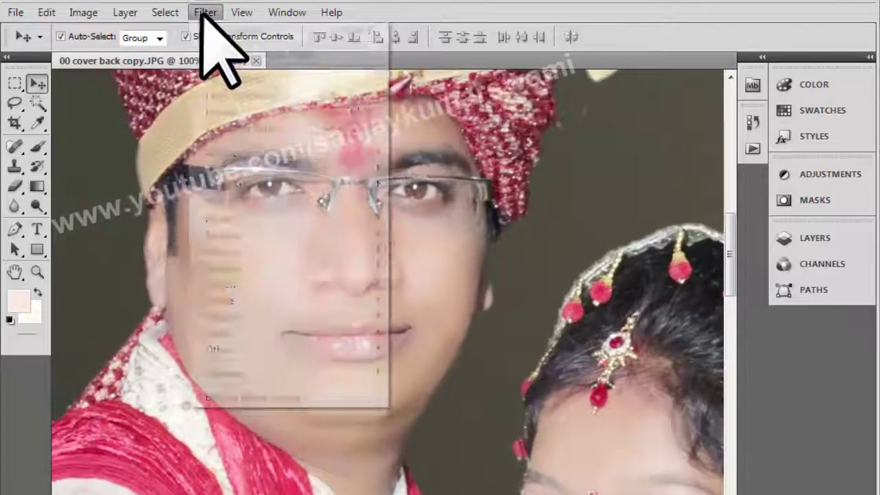
{"action": "mouse_move", "coordinate": [261, 270]}
{"action": "left_click", "coordinate": [417, 271]}
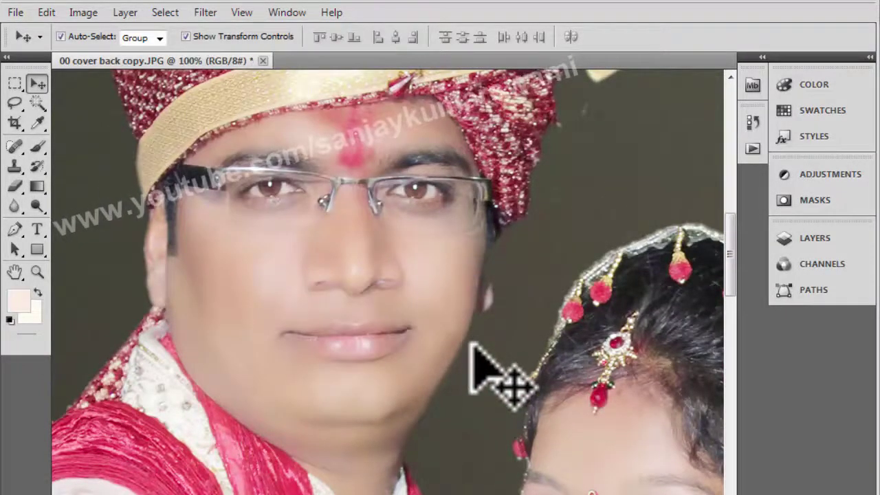
Step: Pan to the bride's face, then zoom out to show more of the sheet
{"action": "key", "text": "space"}
{"action": "left_click_drag", "start_coordinate": [477, 379], "coordinate": [275, 167]}
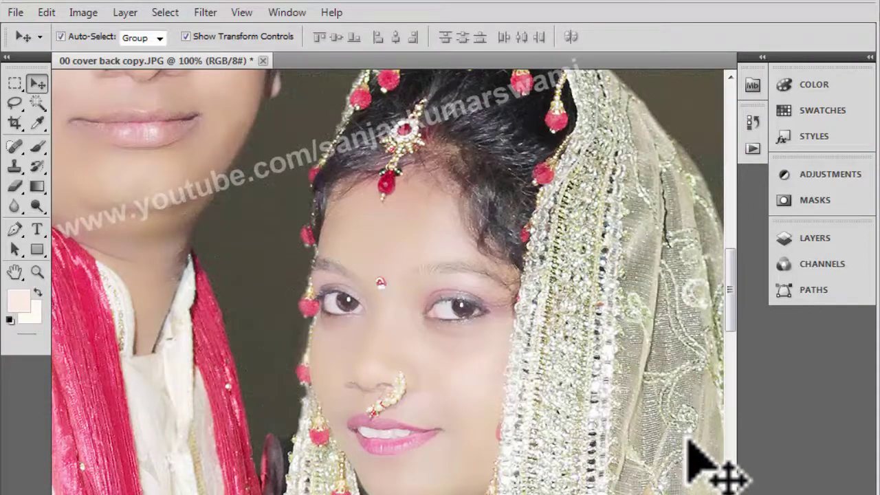
{"action": "left_click_drag", "start_coordinate": [472, 363], "coordinate": [412, 375]}
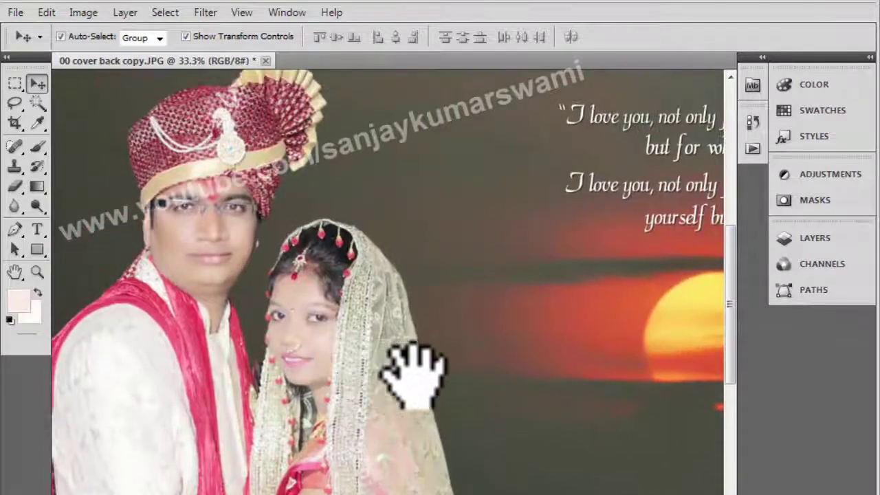
{"action": "left_click", "coordinate": [421, 370], "text": "alt"}
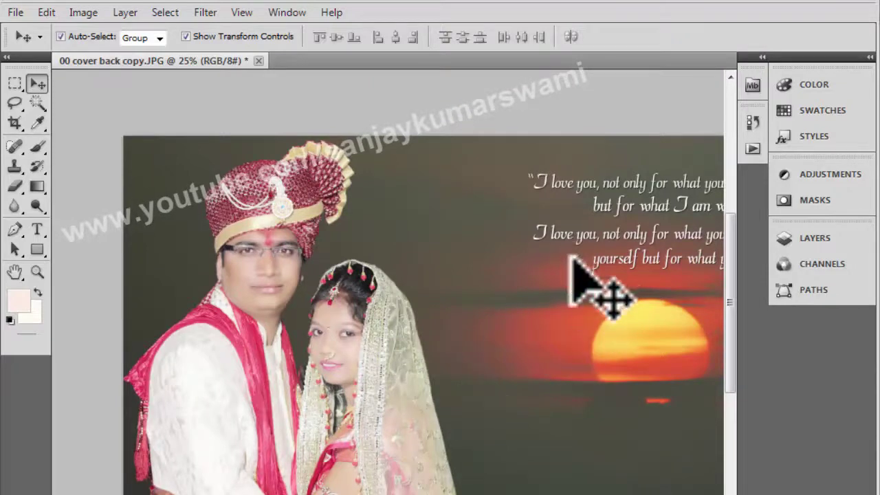
{"action": "left_click", "coordinate": [83, 12]}
Step: Brighten the cover photo with a Levels midtone input of 1.2
{"action": "mouse_move", "coordinate": [96, 55]}
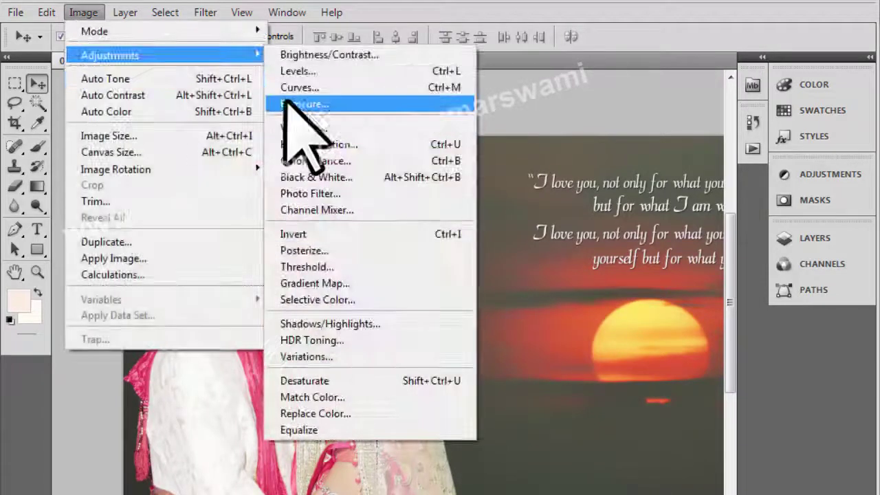
{"action": "left_click", "coordinate": [300, 87]}
{"action": "left_click_drag", "start_coordinate": [704, 260], "coordinate": [719, 263]}
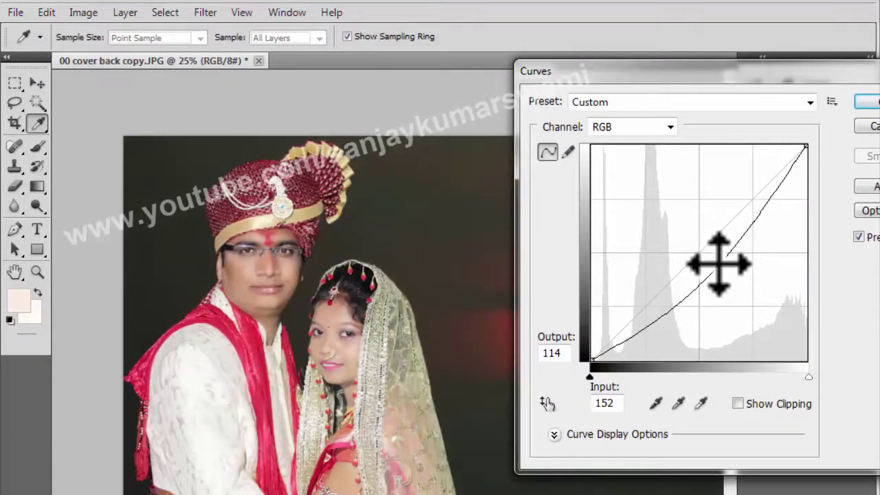
{"action": "left_click_drag", "start_coordinate": [719, 263], "coordinate": [696, 240]}
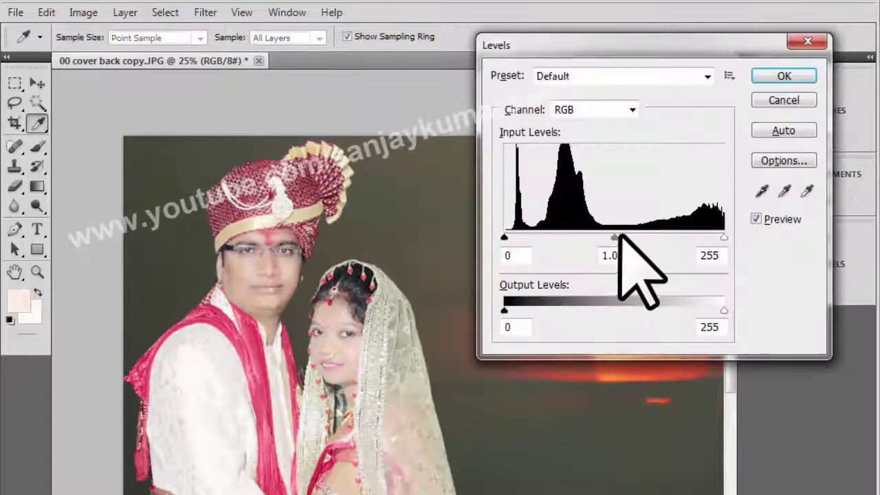
{"action": "left_click_drag", "start_coordinate": [613, 237], "coordinate": [589, 242]}
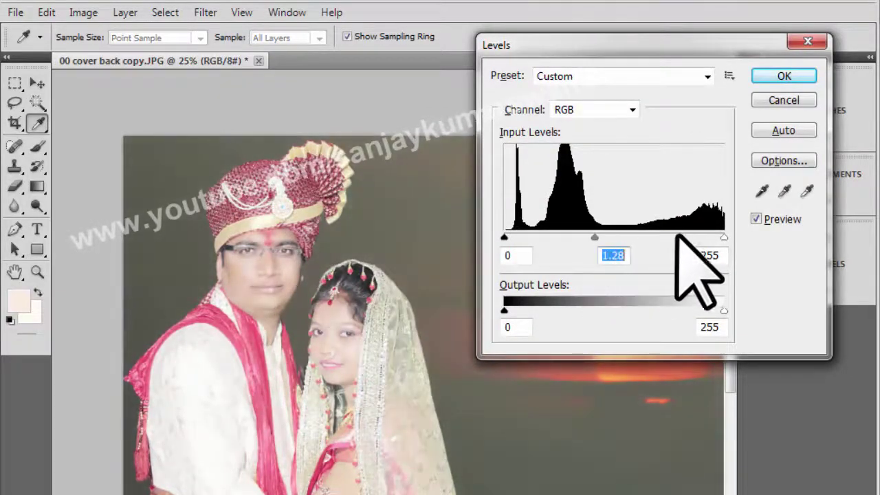
{"action": "key", "text": "ctrl+z"}
{"action": "type", "text": ".2"}
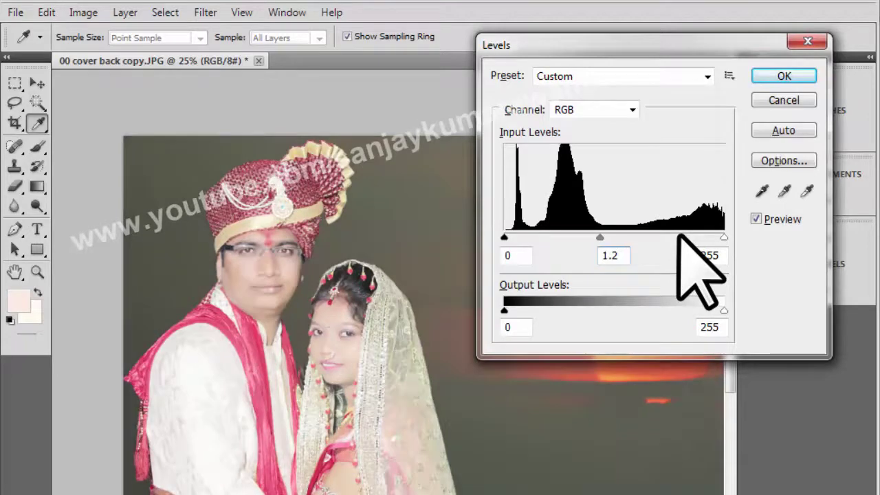
{"action": "key", "text": "Return"}
{"action": "key", "text": "v"}
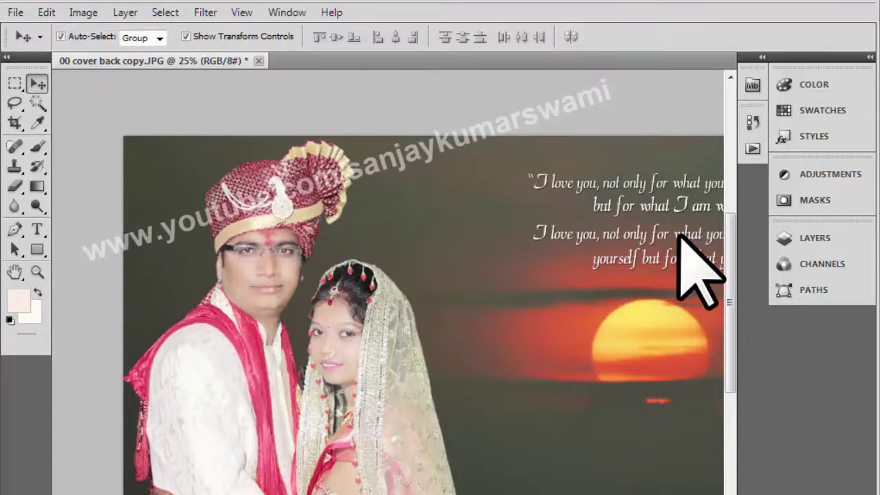
Step: Zoom the cover photo view to 25% with the couple in frame
{"action": "left_click", "coordinate": [424, 185]}
{"action": "left_click", "coordinate": [418, 269]}
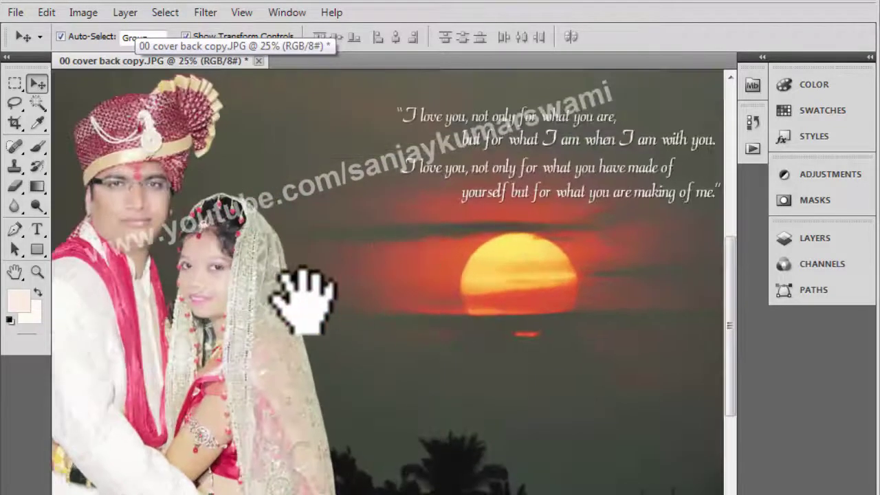
{"action": "left_click_drag", "start_coordinate": [302, 295], "coordinate": [397, 324]}
{"action": "key", "text": "ctrl+minus"}
{"action": "left_click", "coordinate": [409, 286]}
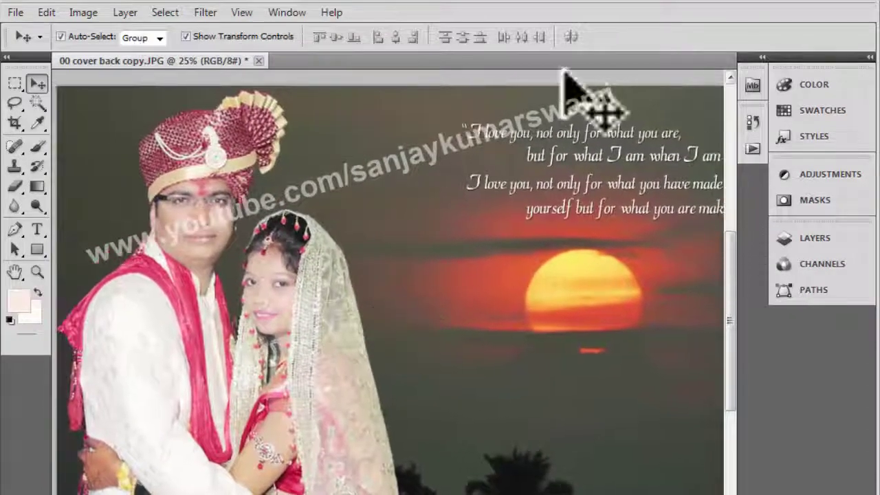
Step: Show the Actions panel from the Window menu
{"action": "left_click", "coordinate": [282, 11]}
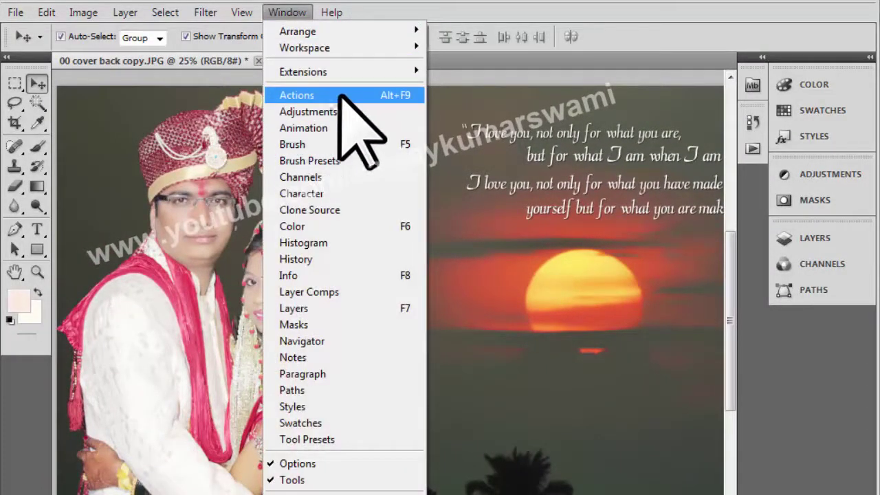
{"action": "left_click", "coordinate": [317, 96]}
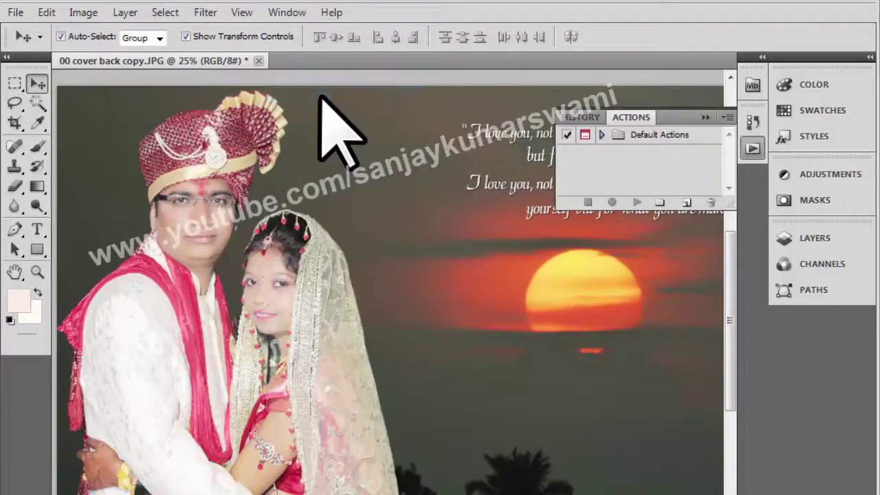
{"action": "left_click", "coordinate": [749, 149]}
{"action": "left_click", "coordinate": [749, 150]}
{"action": "left_click", "coordinate": [627, 118]}
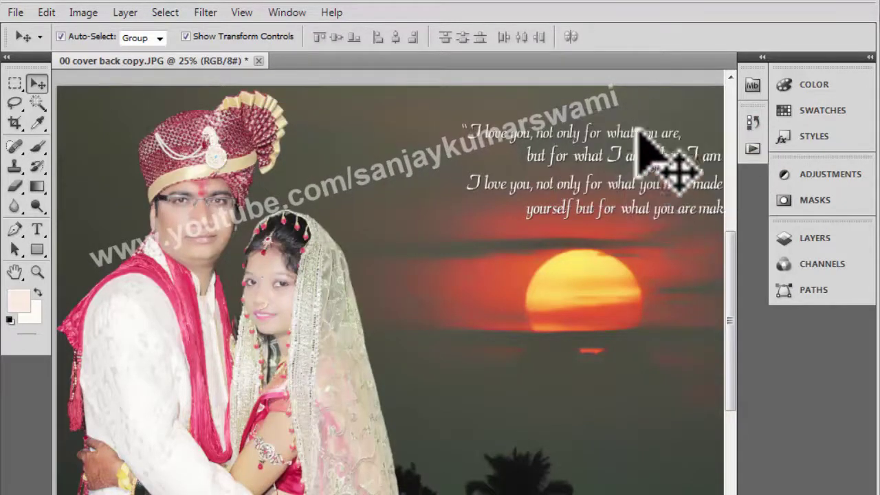
{"action": "left_click", "coordinate": [752, 148]}
Step: Create a new action set named 'new action'
{"action": "left_click", "coordinate": [658, 202]}
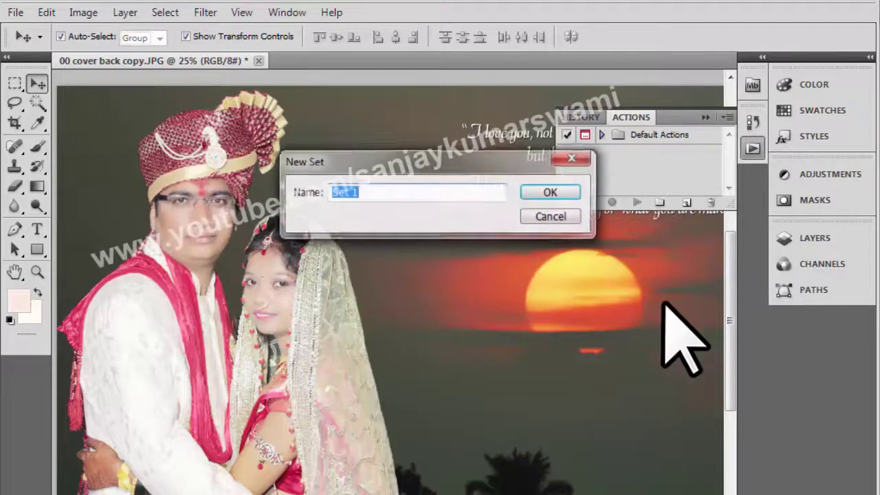
{"action": "type", "text": "ne"}
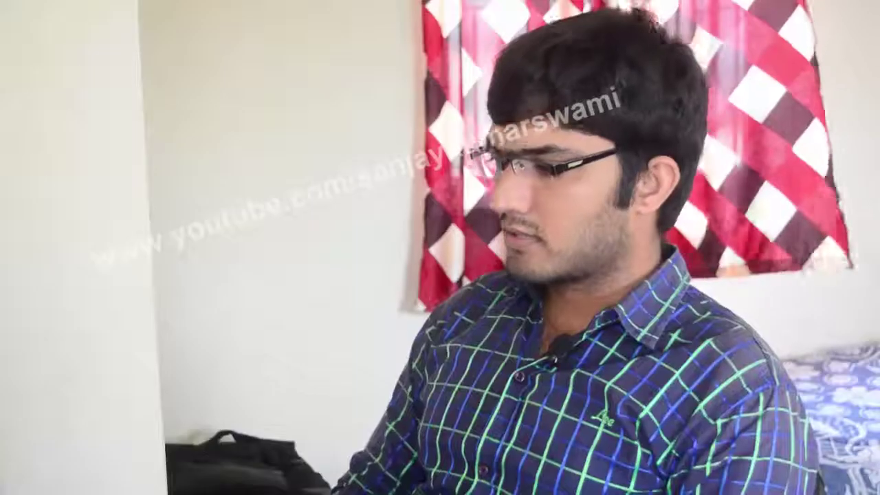
{"action": "type", "text": "w action"}
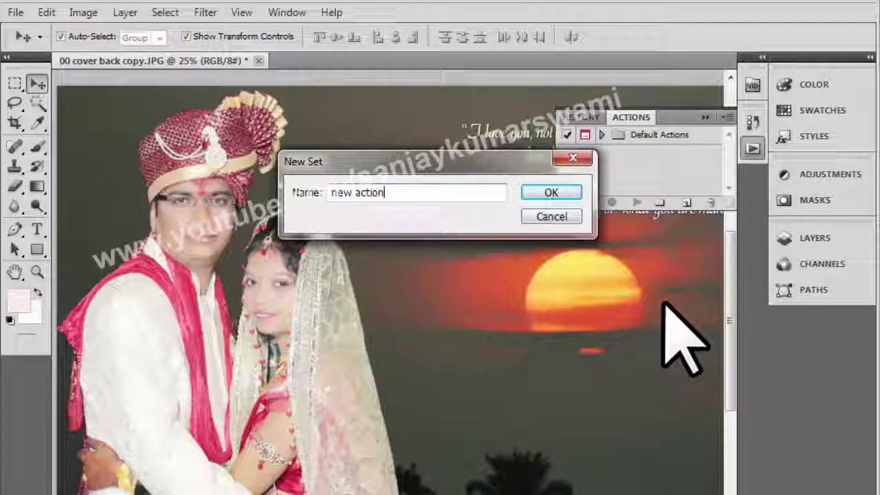
{"action": "key", "text": "Return"}
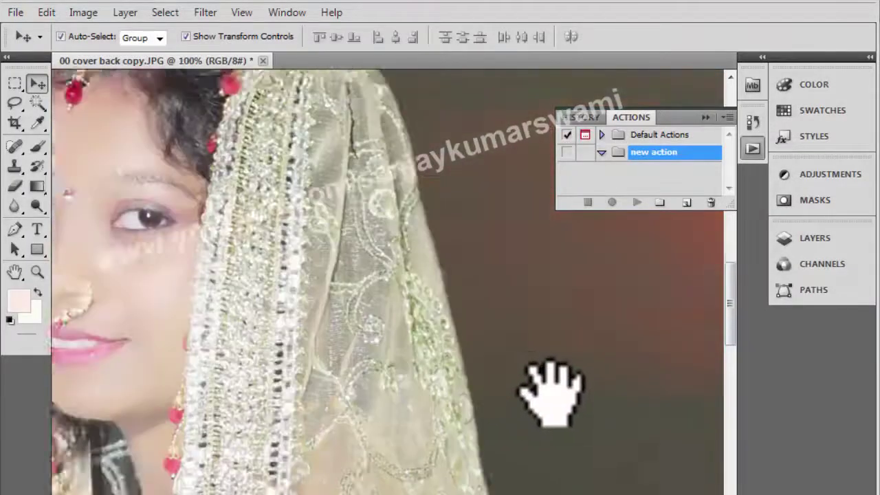
Step: Add Action 1 to the set and start recording it
{"action": "left_click_drag", "start_coordinate": [546, 385], "coordinate": [650, 443]}
{"action": "left_click", "coordinate": [562, 255], "text": "alt"}
{"action": "left_click", "coordinate": [562, 255], "text": "alt"}
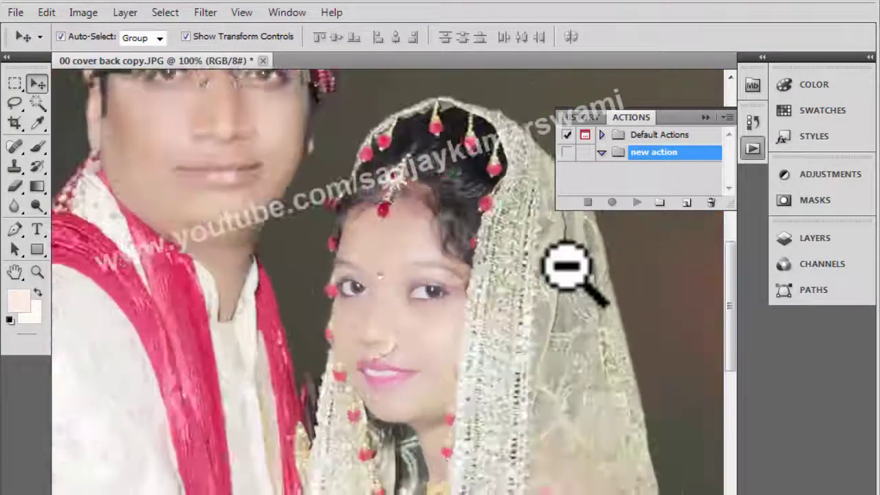
{"action": "left_click", "coordinate": [562, 255], "text": "alt"}
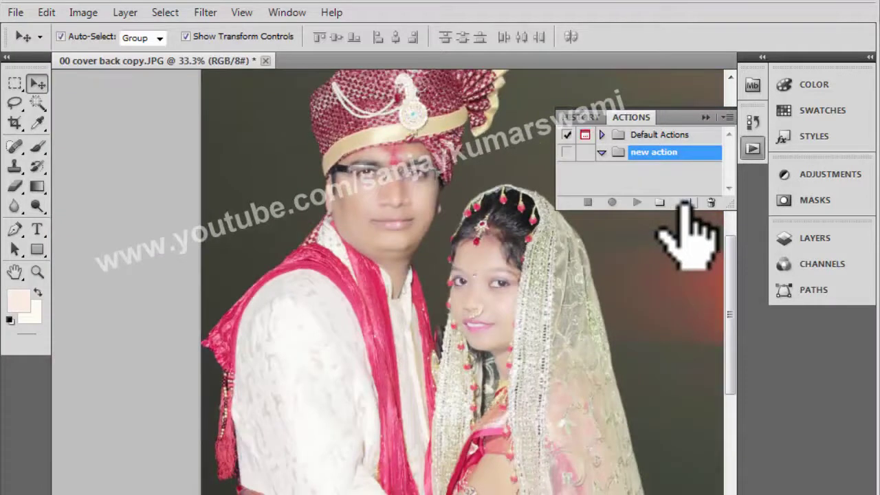
{"action": "left_click", "coordinate": [685, 203]}
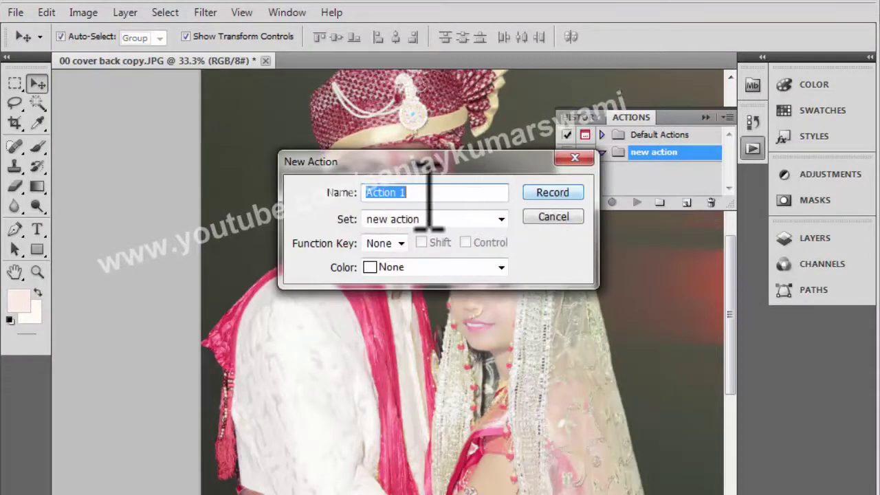
{"action": "left_click", "coordinate": [560, 193]}
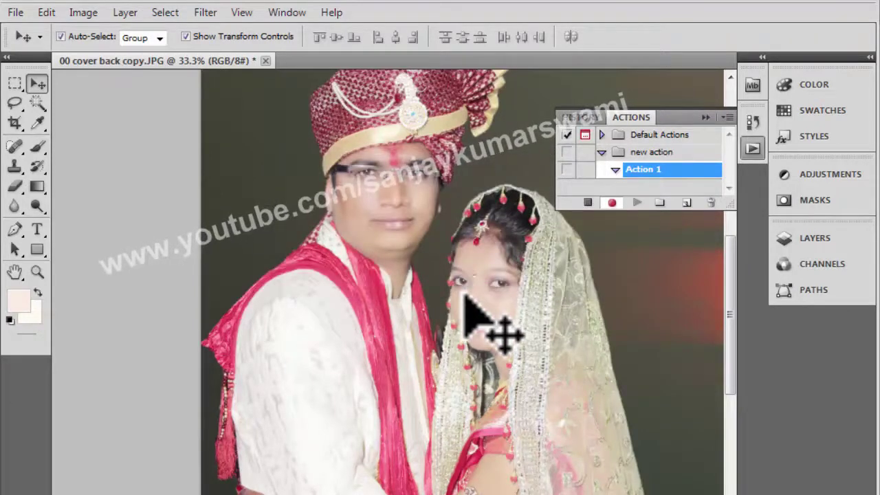
Step: Record a Levels adjustment with midtone 1.2 using Ctrl+L
{"action": "left_click_drag", "start_coordinate": [417, 298], "coordinate": [349, 330]}
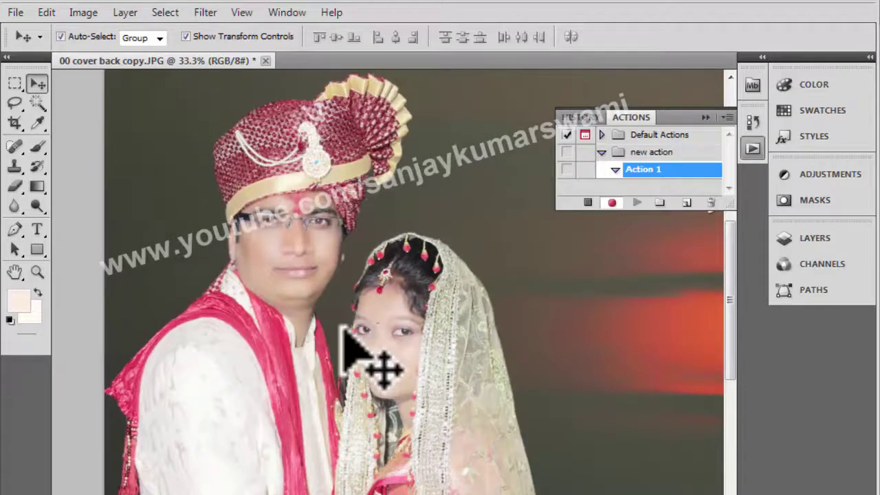
{"action": "key", "text": "i"}
{"action": "key", "text": "ctrl+l"}
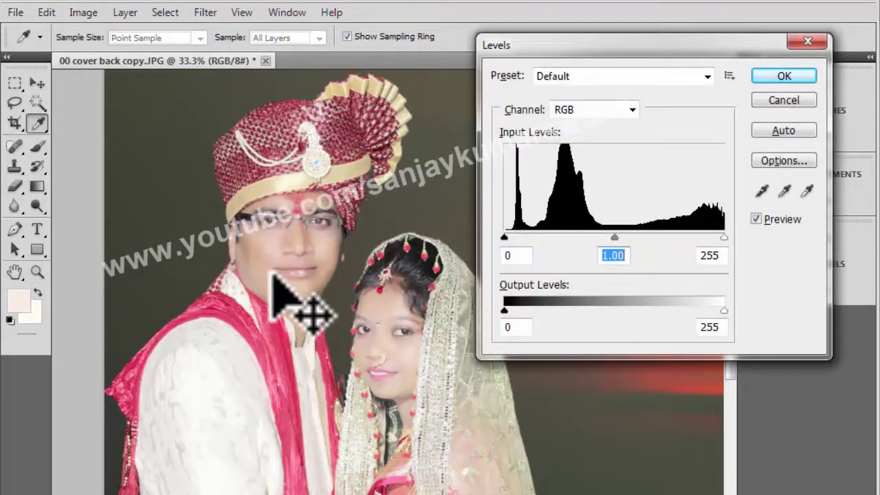
{"action": "type", "text": "1.2"}
{"action": "key", "text": "Return"}
{"action": "key", "text": "v"}
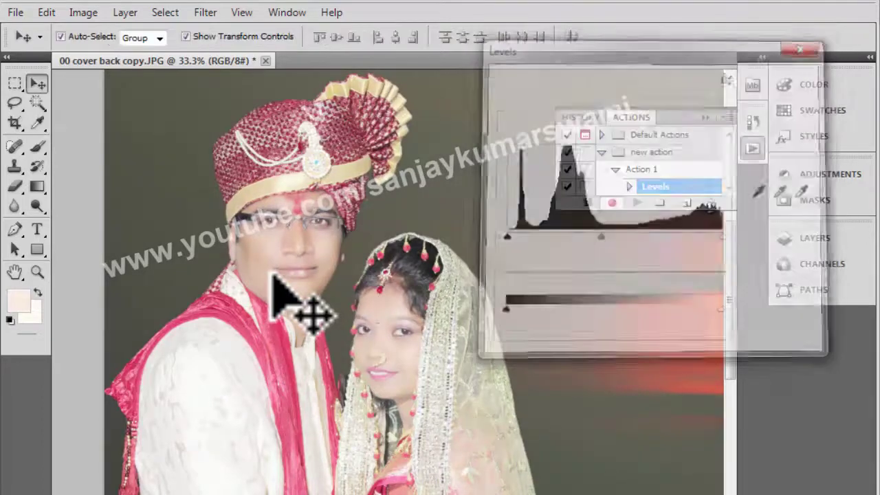
Step: Record two Filter > Sharpen > Sharpen passes on the photo
{"action": "left_click", "coordinate": [204, 13]}
{"action": "mouse_move", "coordinate": [254, 275]}
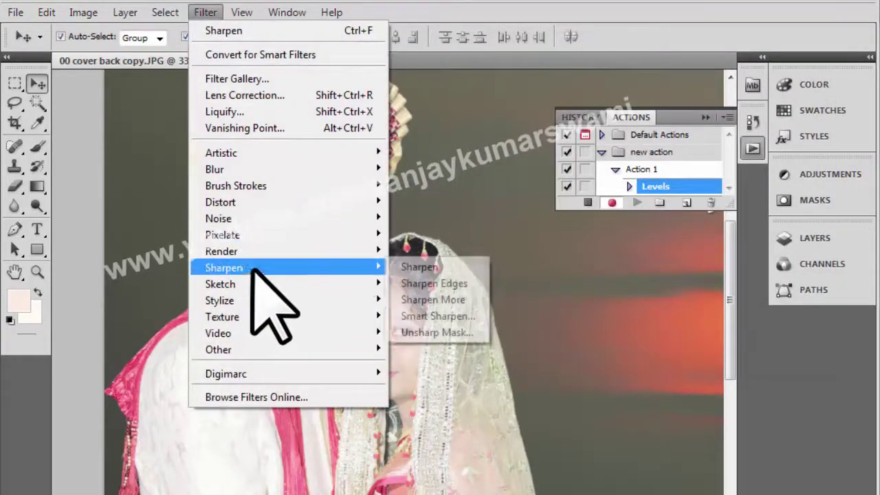
{"action": "left_click", "coordinate": [417, 267]}
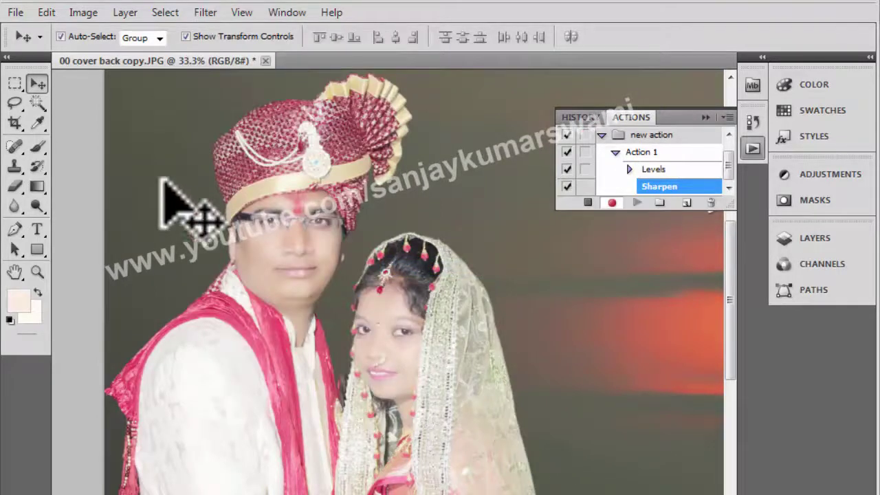
{"action": "left_click", "coordinate": [230, 13]}
{"action": "mouse_move", "coordinate": [205, 12]}
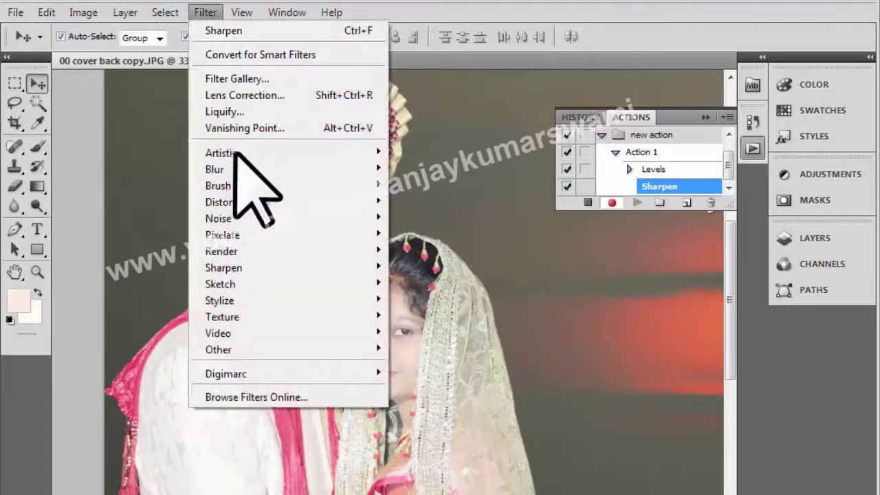
{"action": "mouse_move", "coordinate": [237, 270]}
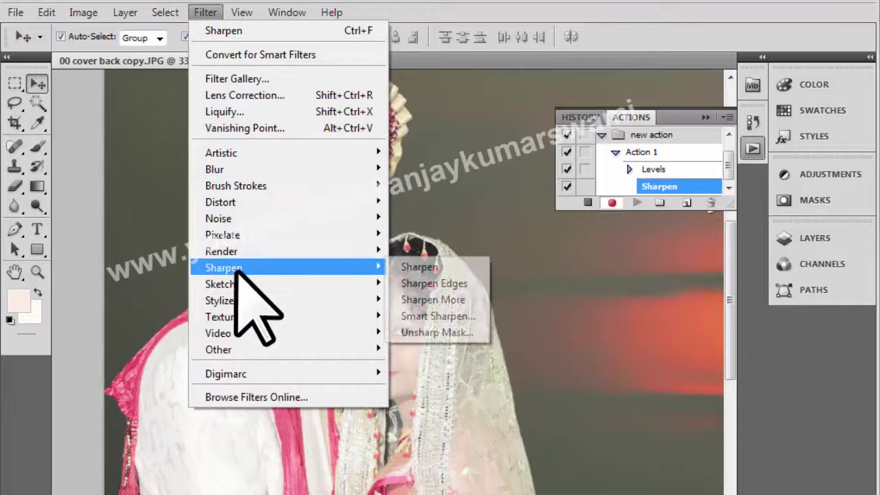
{"action": "left_click", "coordinate": [440, 270]}
Step: Stop recording Action 1 and zoom the photo out to 25%
{"action": "left_click_drag", "start_coordinate": [501, 413], "coordinate": [460, 407]}
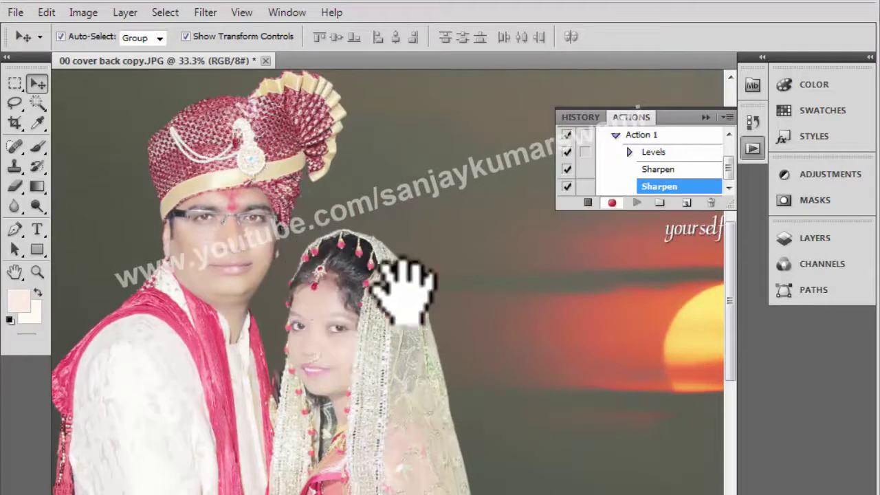
{"action": "left_click", "coordinate": [587, 202]}
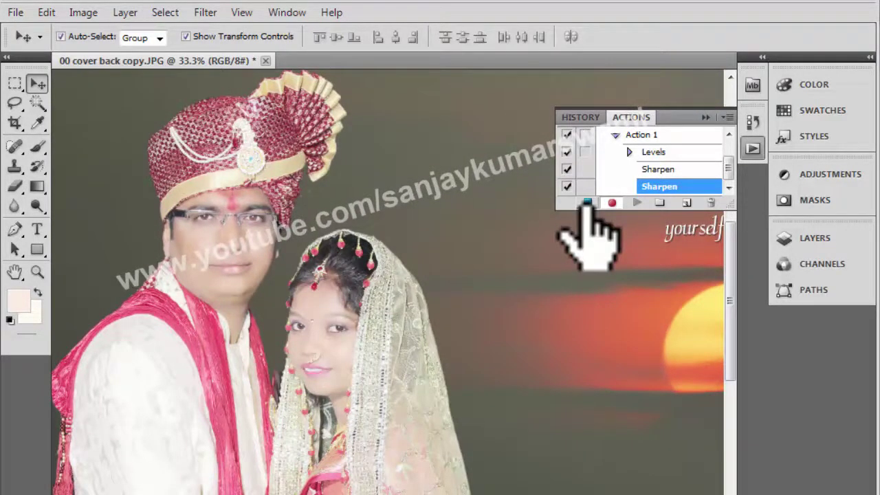
{"action": "left_click", "coordinate": [353, 330], "text": "alt"}
Step: Close 00 cover back copy.JPG, answering No to discard the unsaved changes
{"action": "mouse_move", "coordinate": [422, 353]}
{"action": "left_mouse_down"}
{"action": "mouse_move", "coordinate": [348, 282]}
{"action": "mouse_move", "coordinate": [413, 347]}
{"action": "left_mouse_up"}
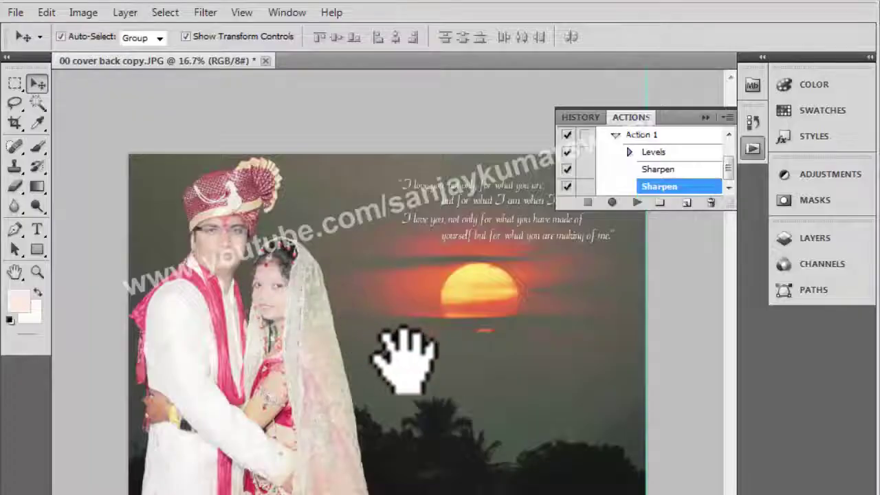
{"action": "left_click", "coordinate": [324, 321]}
{"action": "left_click", "coordinate": [259, 61]}
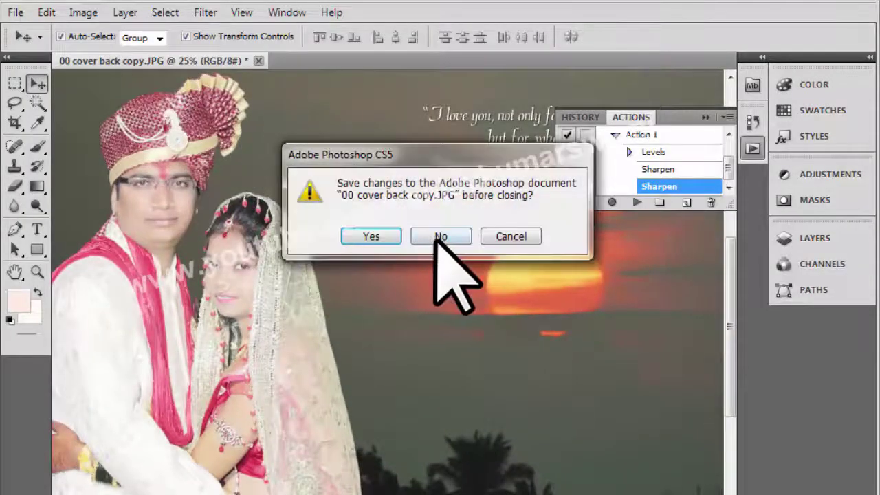
{"action": "left_click", "coordinate": [440, 236]}
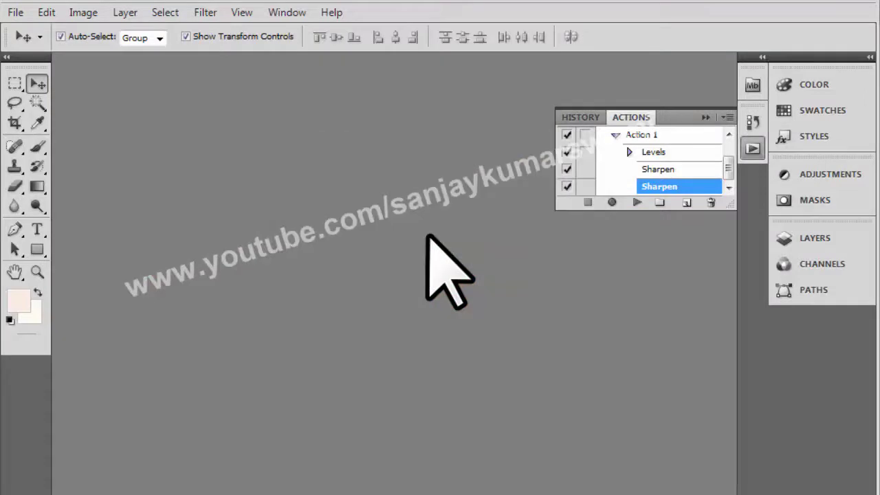
Step: In File > Automate > Batch, choose set 'new action' and Action 1 to play
{"action": "left_click", "coordinate": [13, 12]}
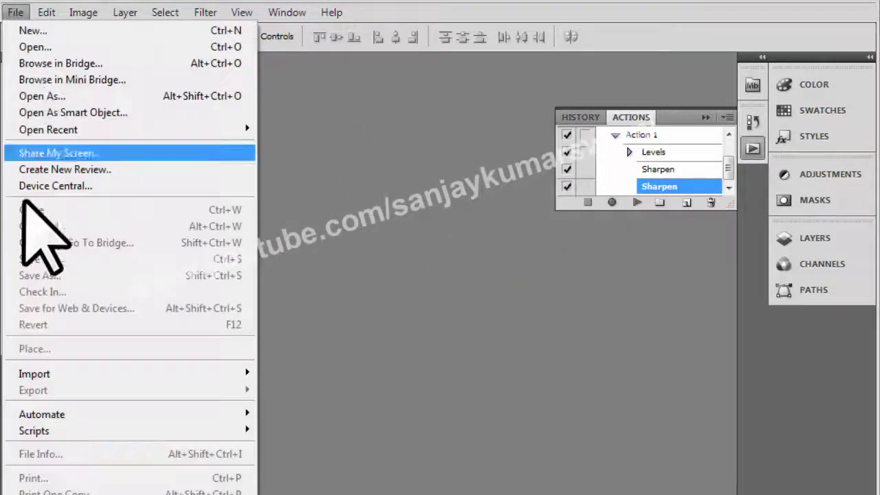
{"action": "mouse_move", "coordinate": [79, 413]}
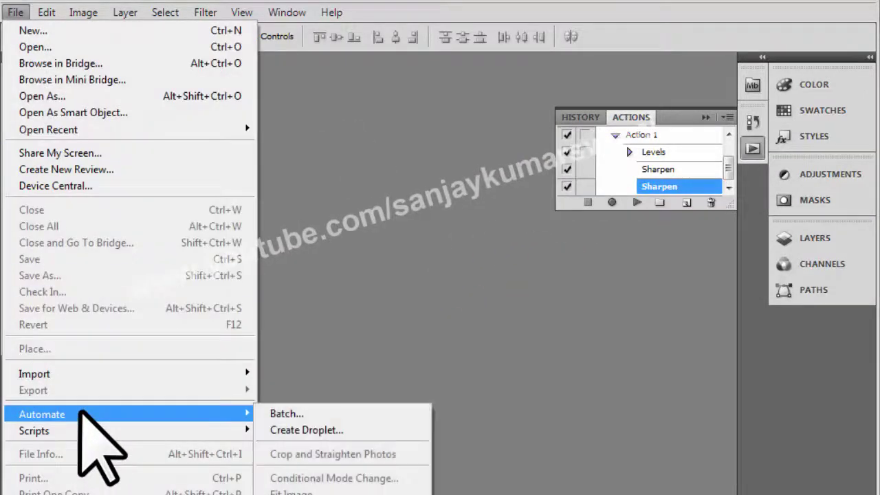
{"action": "left_click", "coordinate": [318, 414]}
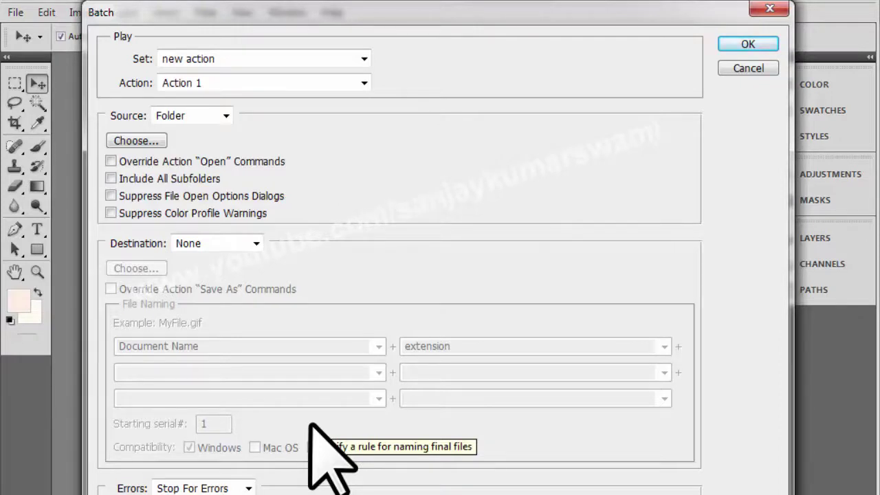
{"action": "left_click", "coordinate": [207, 58]}
{"action": "left_click", "coordinate": [206, 61]}
{"action": "left_click", "coordinate": [230, 55]}
{"action": "left_click", "coordinate": [227, 87]}
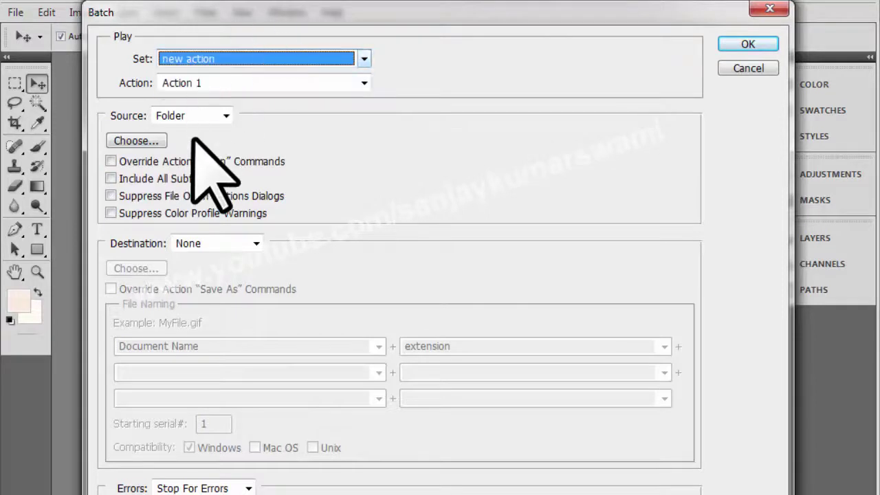
{"action": "left_click", "coordinate": [210, 82]}
{"action": "left_click", "coordinate": [239, 92]}
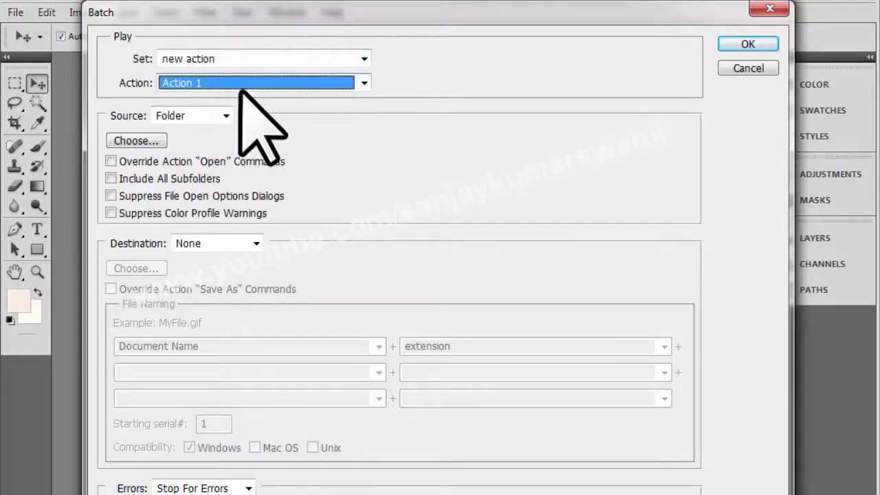
Step: Keep Folder as the batch source and set the destination to Save and Close
{"action": "left_click", "coordinate": [222, 116]}
{"action": "left_click", "coordinate": [218, 116]}
{"action": "left_click", "coordinate": [210, 115]}
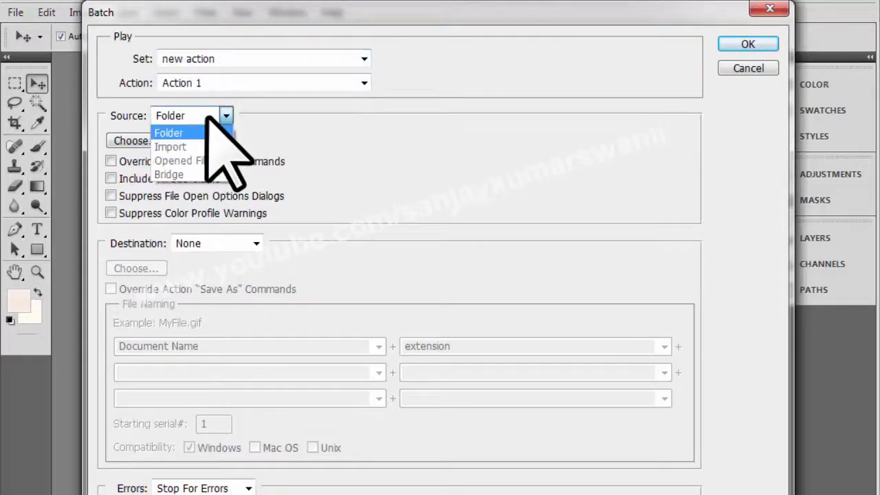
{"action": "left_click", "coordinate": [209, 117]}
{"action": "left_click", "coordinate": [118, 243]}
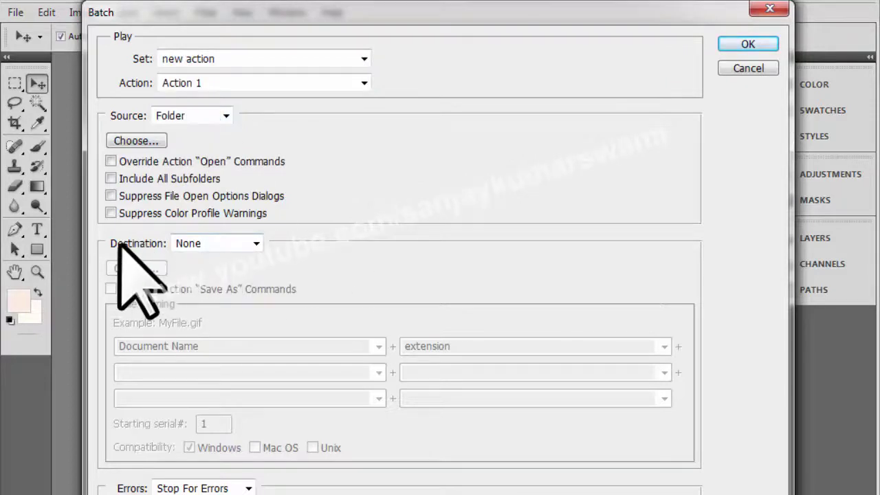
{"action": "left_click", "coordinate": [216, 241]}
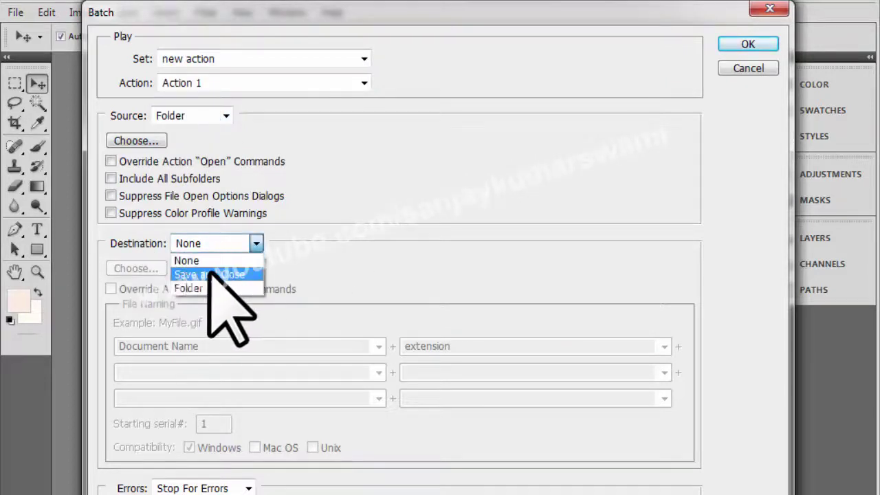
{"action": "left_click", "coordinate": [230, 275]}
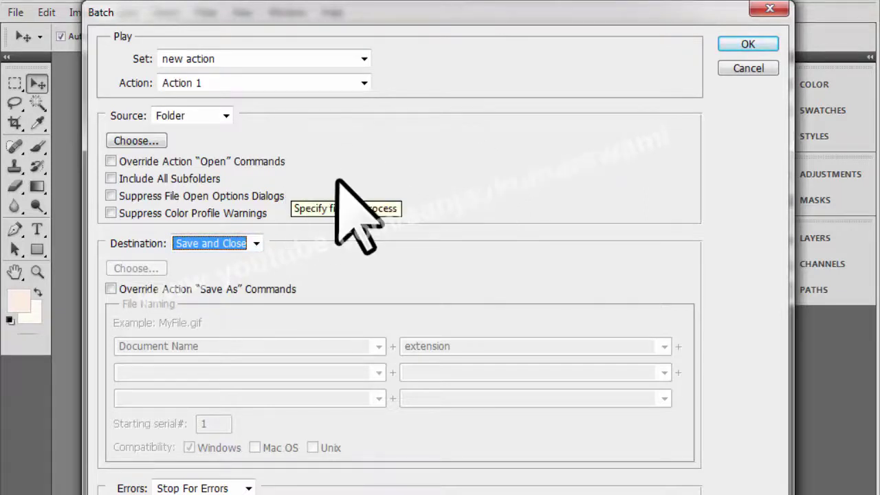
Step: Choose the Sheets\Album folder under wedding tutoril video 02 as the source, then run the batch
{"action": "left_click", "coordinate": [135, 141]}
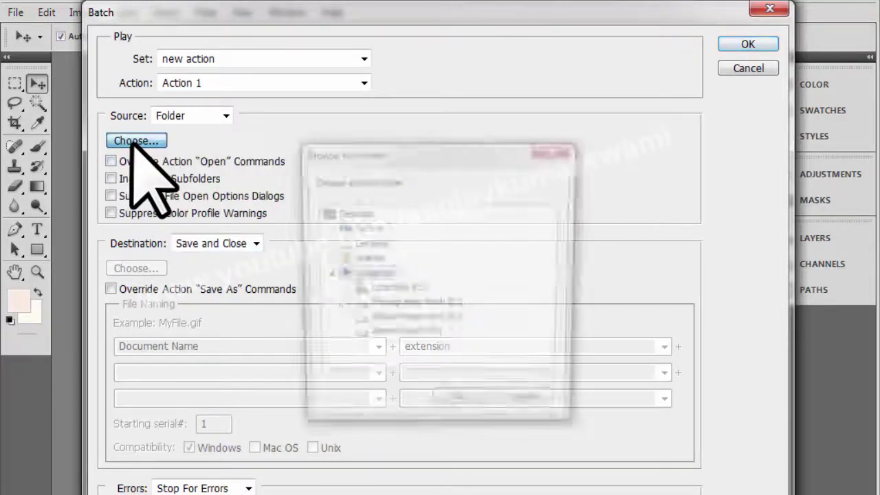
{"action": "key", "text": "alt"}
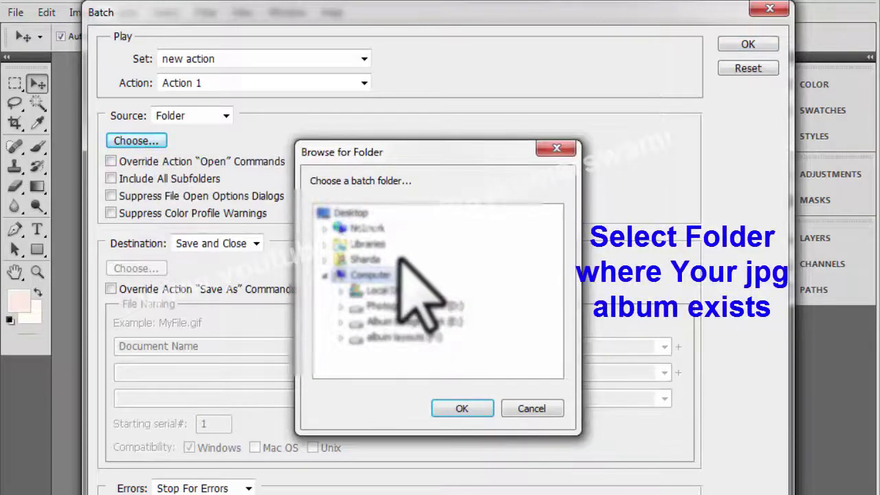
{"action": "key", "text": "alt+Tab"}
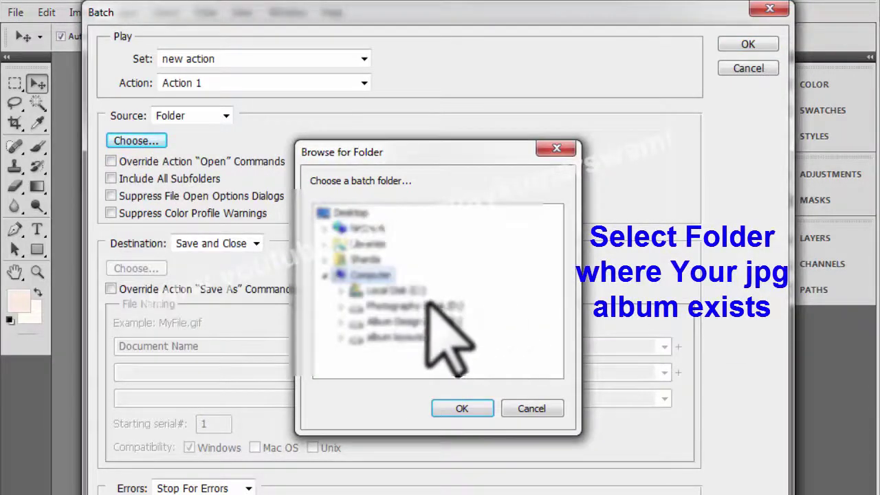
{"action": "double_click", "coordinate": [399, 302]}
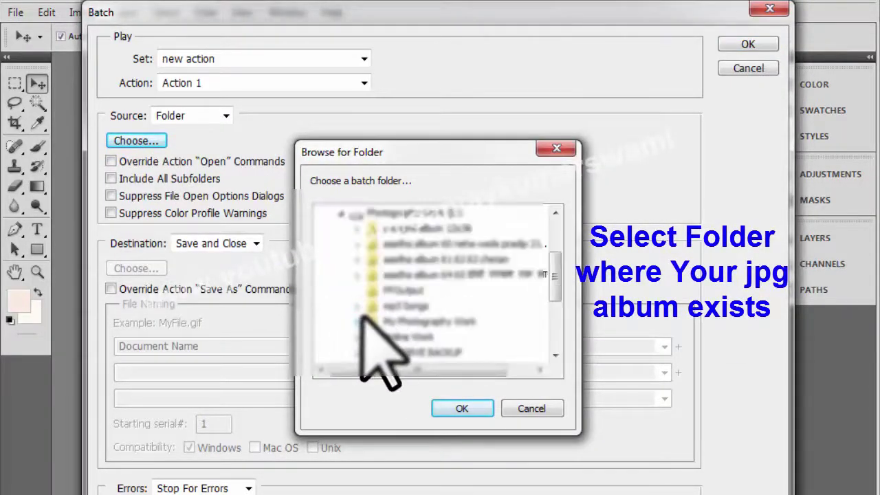
{"action": "scroll", "coordinate": [360, 336], "scroll_direction": "down", "scroll_amount": 3}
{"action": "scroll", "coordinate": [366, 281], "scroll_direction": "up", "scroll_amount": 5}
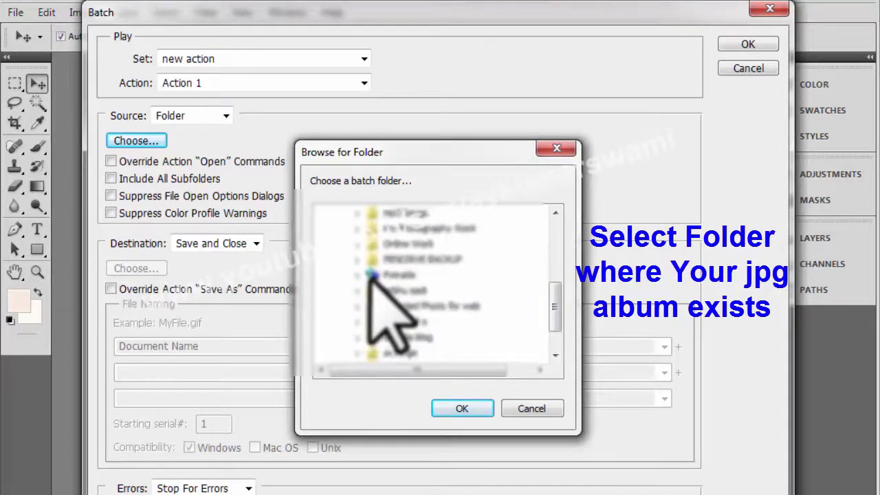
{"action": "scroll", "coordinate": [355, 316], "scroll_direction": "down", "scroll_amount": 5}
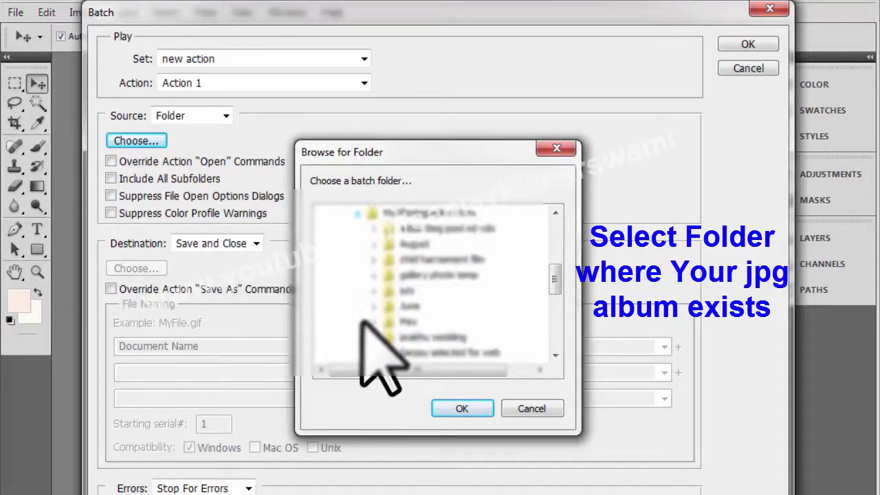
{"action": "scroll", "coordinate": [380, 308], "scroll_direction": "down", "scroll_amount": 2}
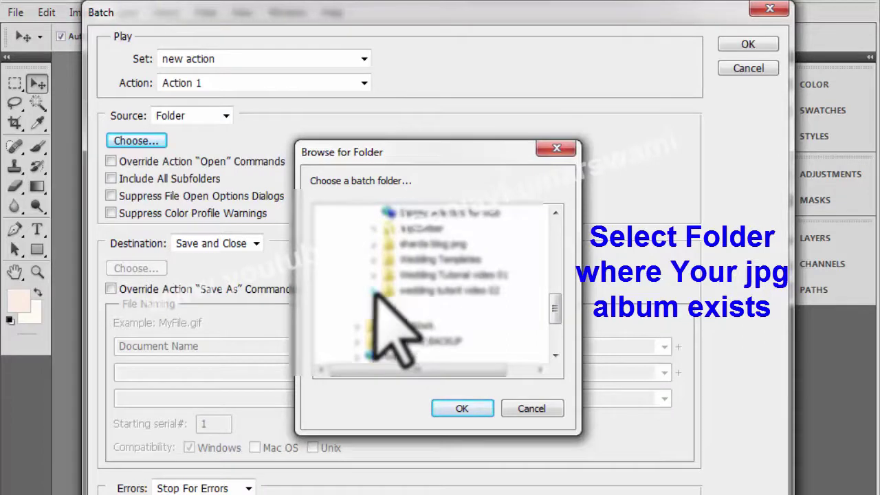
{"action": "left_click", "coordinate": [375, 290]}
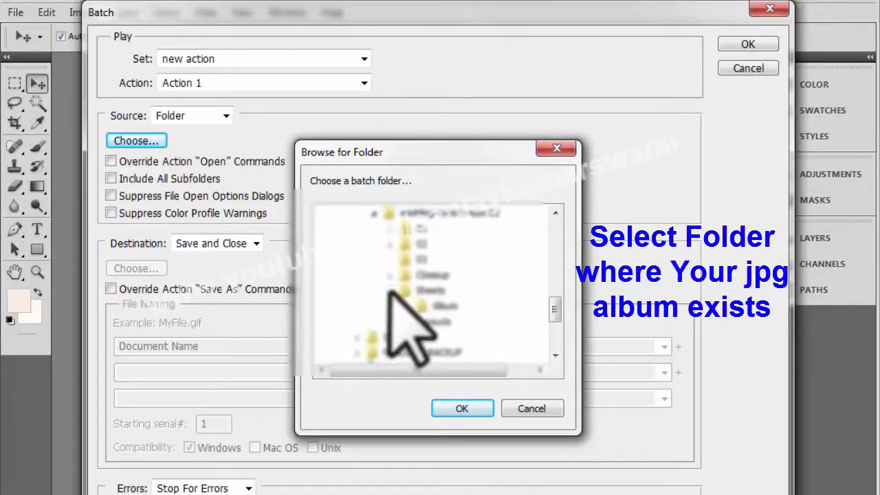
{"action": "left_click", "coordinate": [428, 306]}
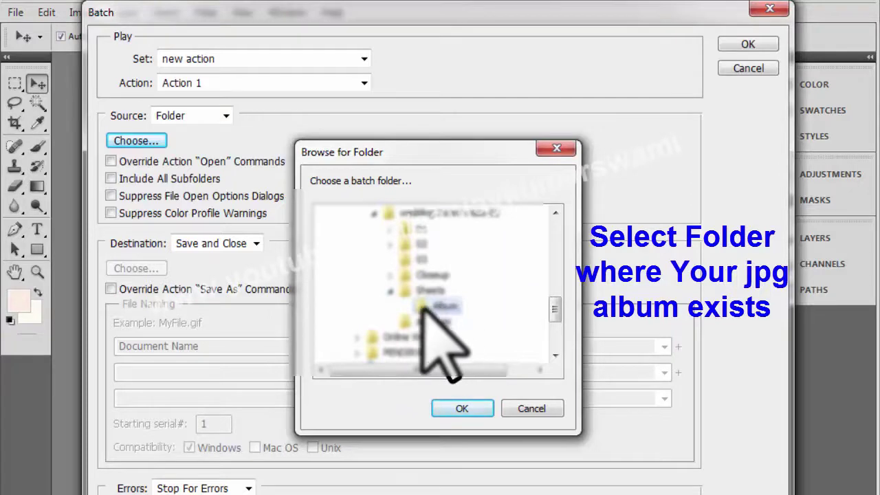
{"action": "left_click", "coordinate": [471, 406]}
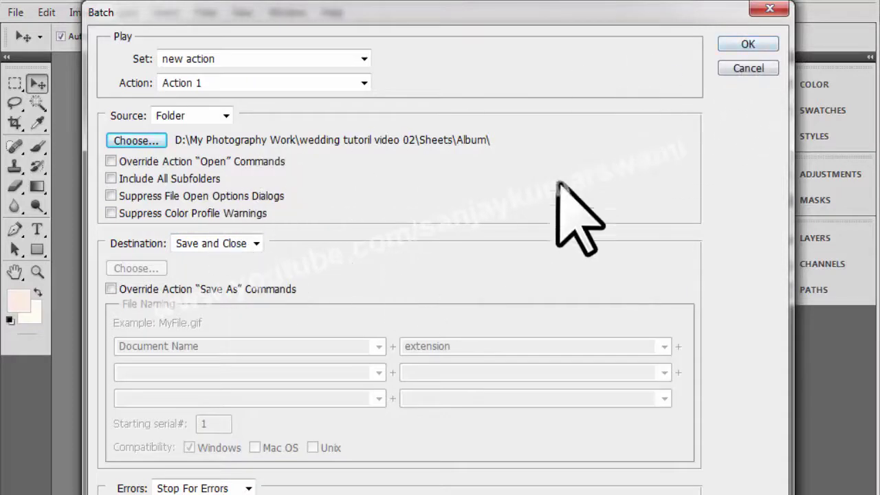
{"action": "left_click", "coordinate": [736, 42]}
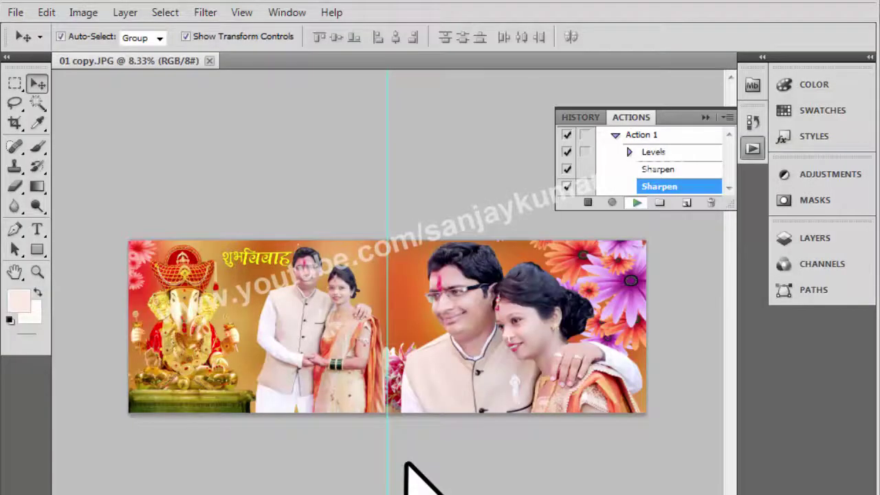
Step: Check batch progress by stepping through sheets in the Explorer Album folder
{"action": "key", "text": "alt+Tab"}
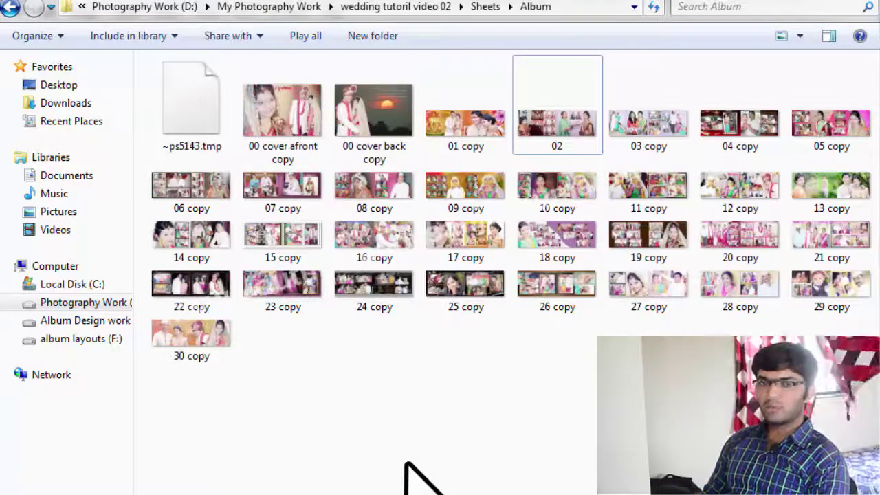
{"action": "key", "text": "Right"}
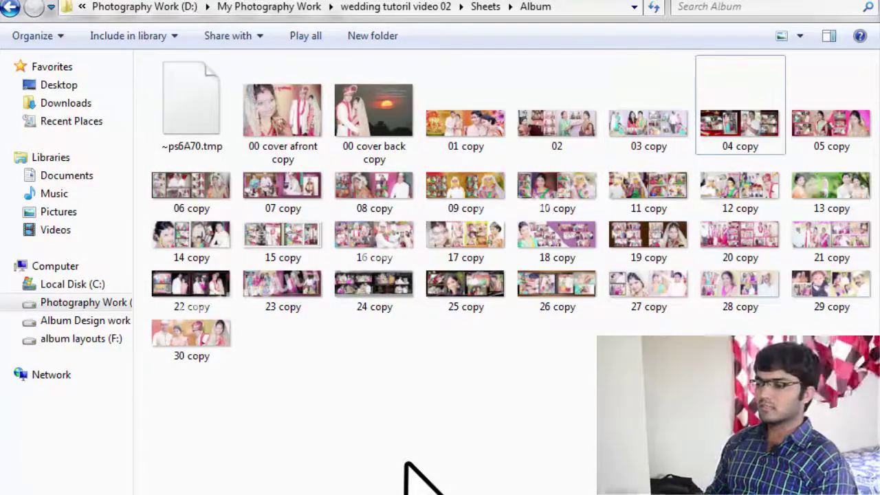
{"action": "key", "text": "Return"}
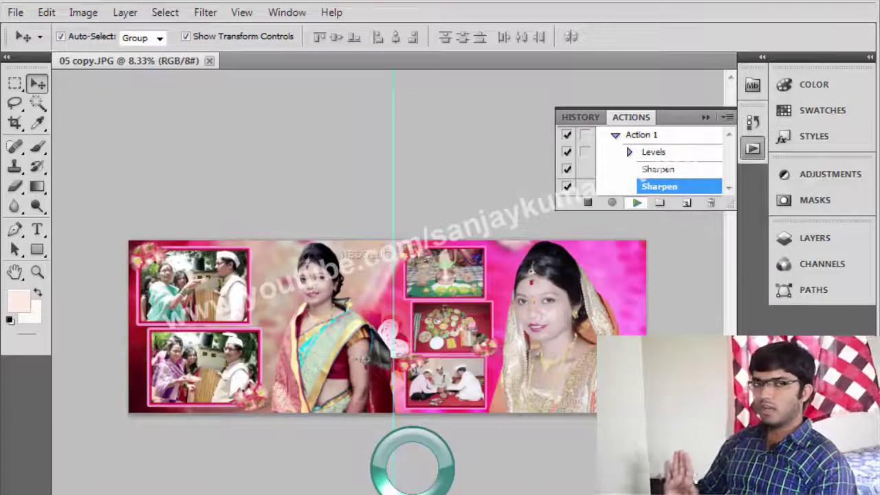
{"action": "key", "text": "alt+Tab"}
{"action": "key", "text": "Right"}
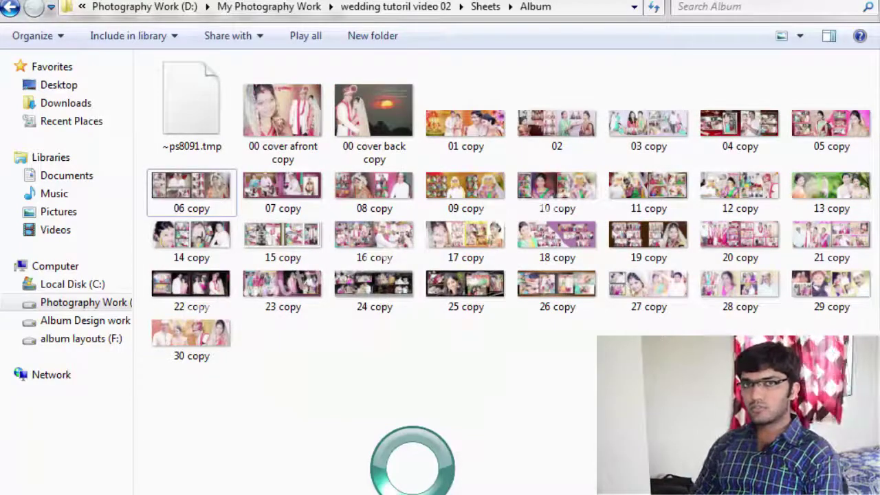
{"action": "key", "text": "Right"}
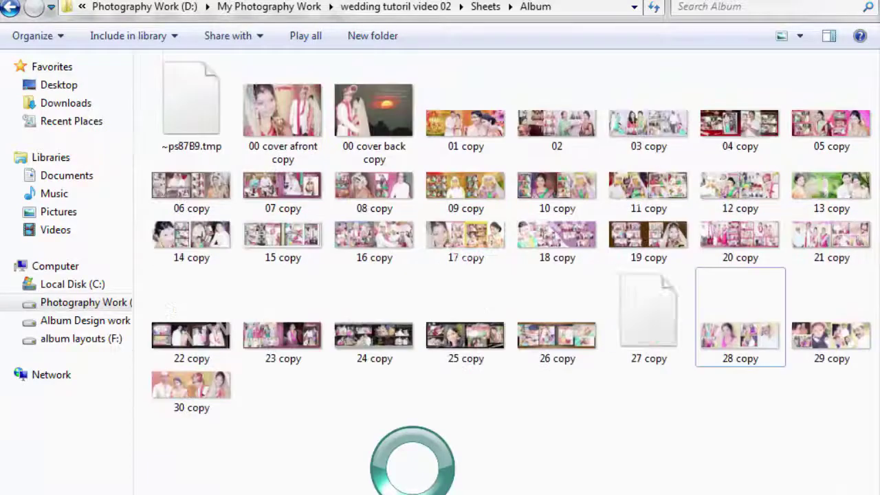
Step: Refresh the Album folder's thumbnails
{"action": "right_click", "coordinate": [368, 447]}
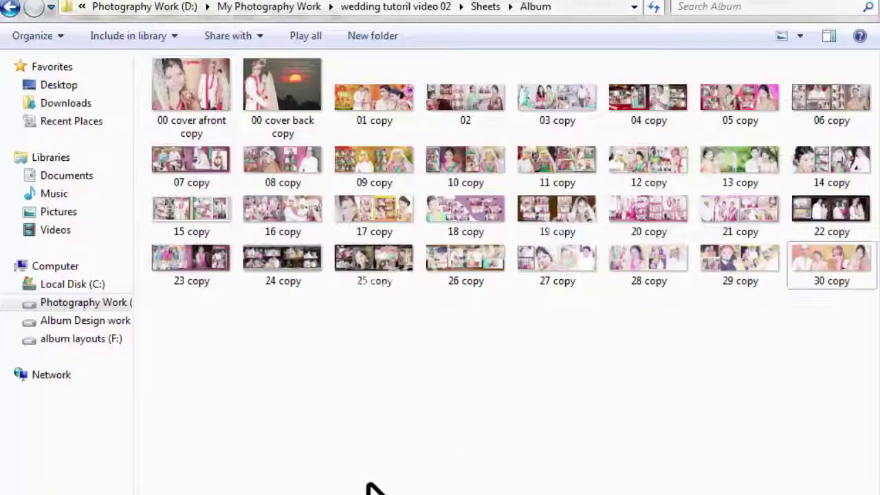
{"action": "right_click", "coordinate": [377, 471]}
{"action": "left_click", "coordinate": [441, 210]}
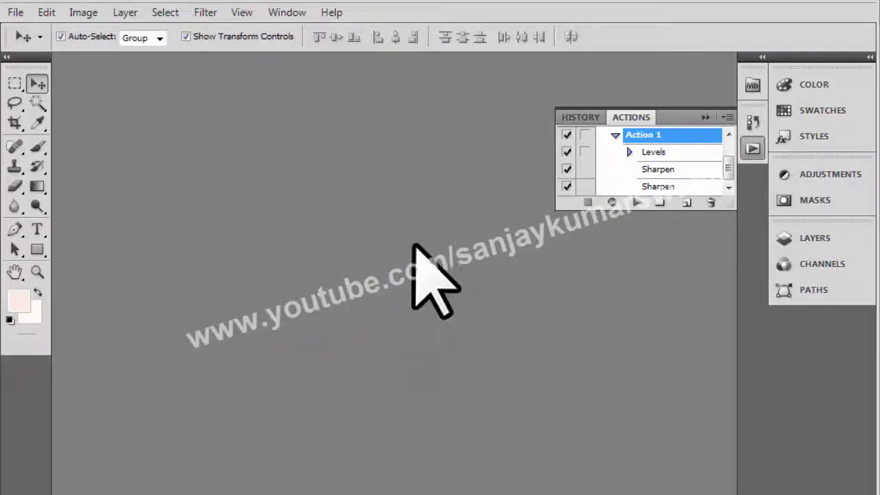
Step: Collapse the Actions panel in Photoshop and return to the Album folder
{"action": "left_click", "coordinate": [705, 117]}
{"action": "left_click", "coordinate": [753, 147]}
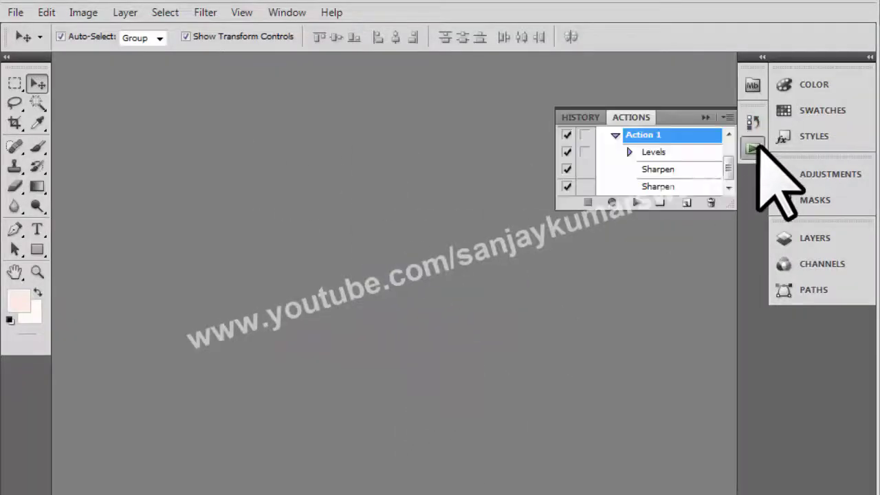
{"action": "left_click", "coordinate": [705, 118]}
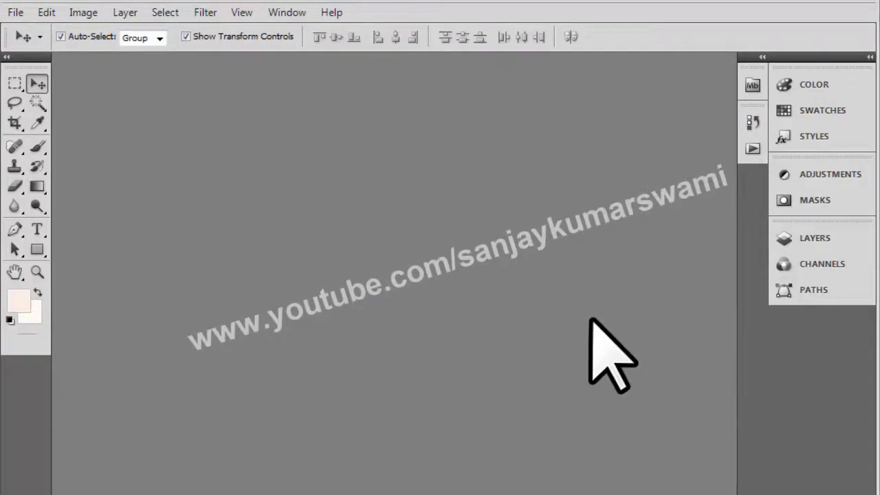
{"action": "key", "text": "alt+Tab"}
Step: Refresh the folder and view 00 cover back copy zoomed on the couple's faces
{"action": "right_click", "coordinate": [350, 453]}
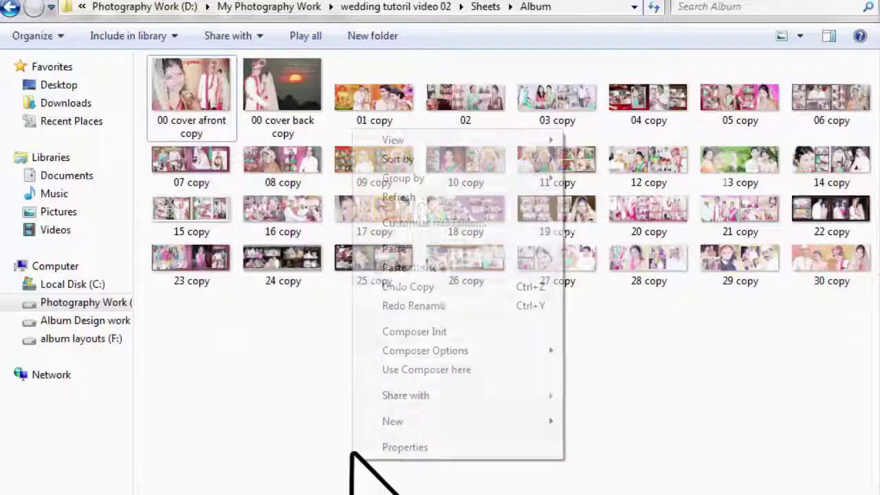
{"action": "left_click", "coordinate": [412, 197]}
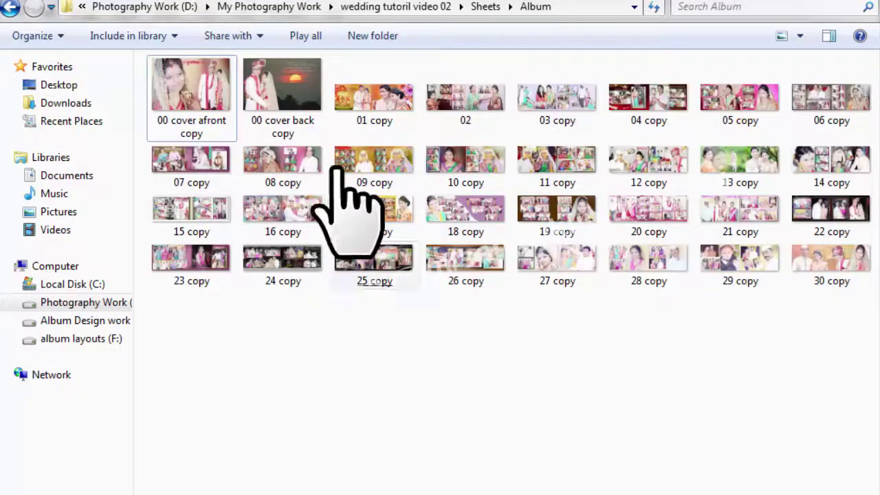
{"action": "double_click", "coordinate": [281, 86]}
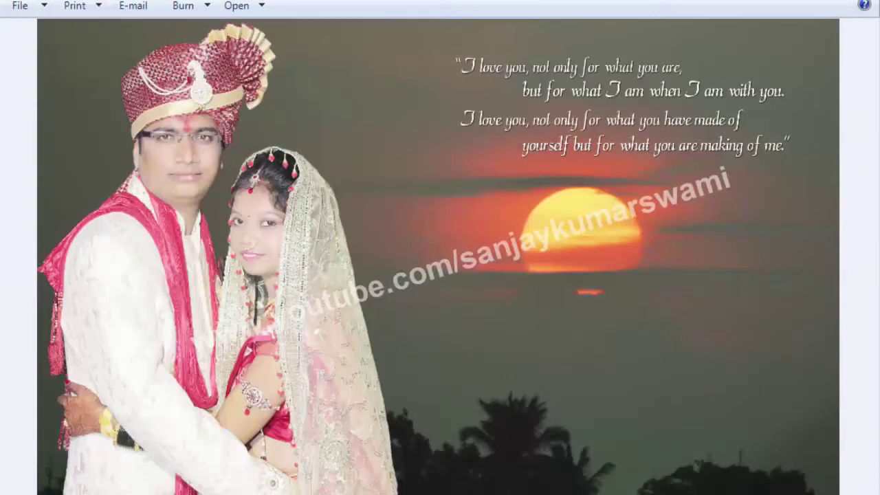
{"action": "scroll", "coordinate": [177, 108], "scroll_direction": "up", "scroll_amount": 5}
{"action": "left_click_drag", "start_coordinate": [177, 108], "coordinate": [519, 155]}
{"action": "scroll", "coordinate": [520, 158], "scroll_direction": "down", "scroll_amount": 2}
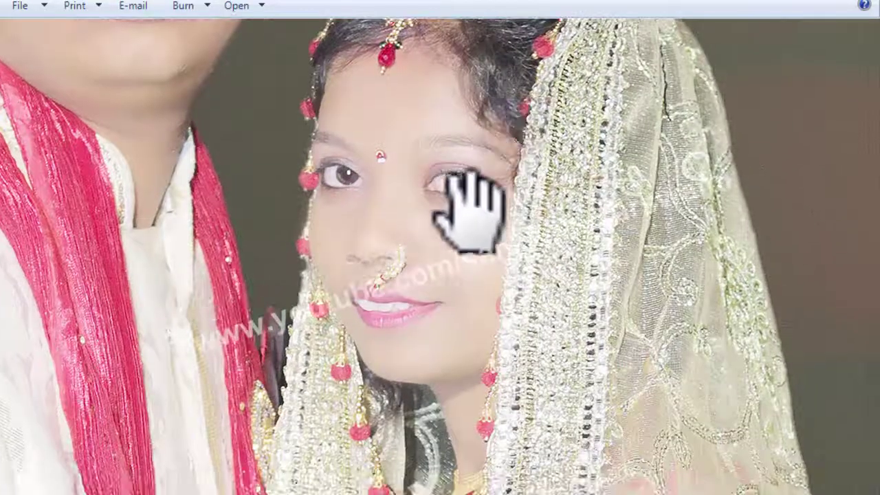
Step: Review the next album images, zooming in on the bride's armlet
{"action": "key", "text": "Right"}
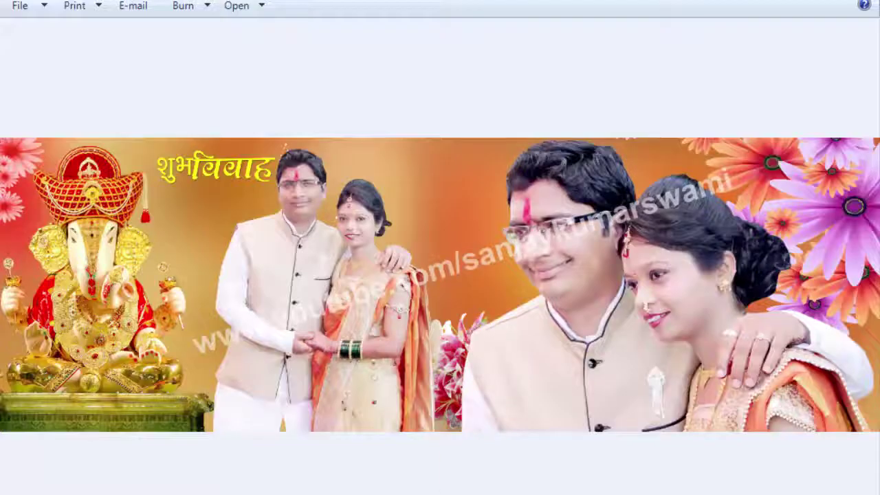
{"action": "scroll", "coordinate": [43, 291], "scroll_direction": "up", "scroll_amount": 5}
{"action": "left_click_drag", "start_coordinate": [44, 291], "coordinate": [501, 252]}
{"action": "scroll", "coordinate": [506, 261], "scroll_direction": "up", "scroll_amount": 1}
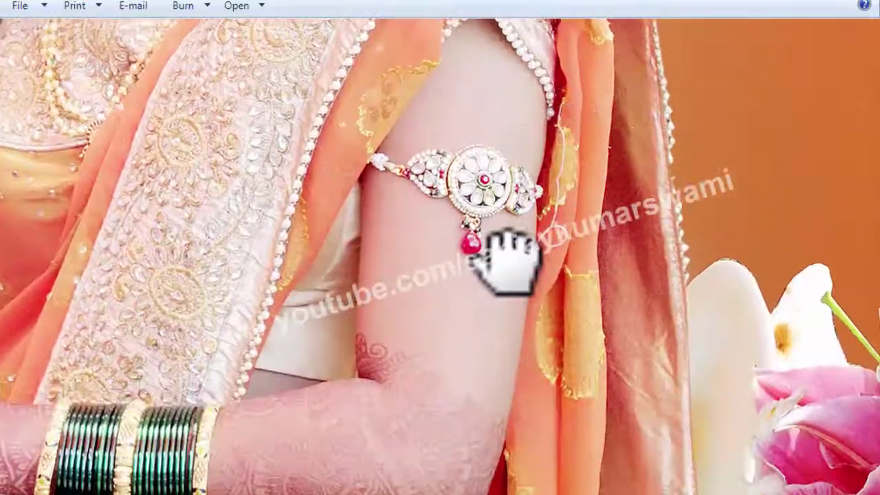
{"action": "scroll", "coordinate": [505, 261], "scroll_direction": "down", "scroll_amount": 3}
{"action": "key", "text": "Right"}
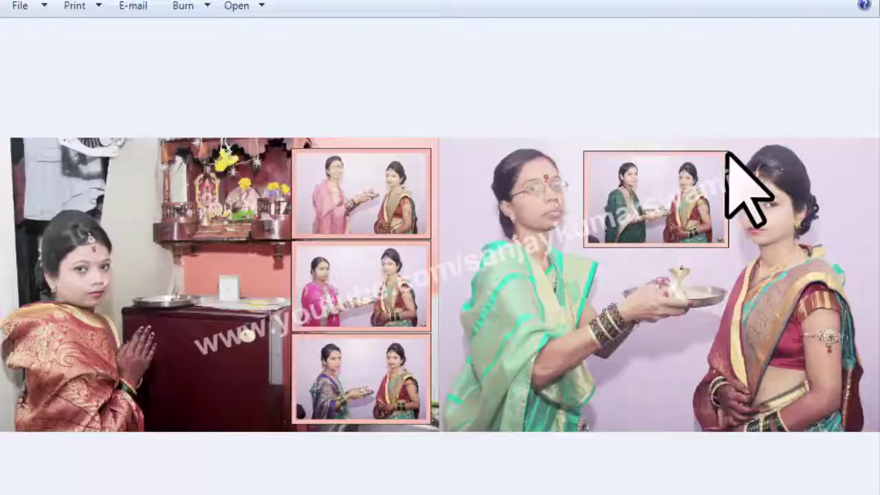
Step: Close Photo Viewer, refresh the folder and move the selection among the cover files
{"action": "left_click", "coordinate": [852, 2]}
{"action": "right_click", "coordinate": [481, 358]}
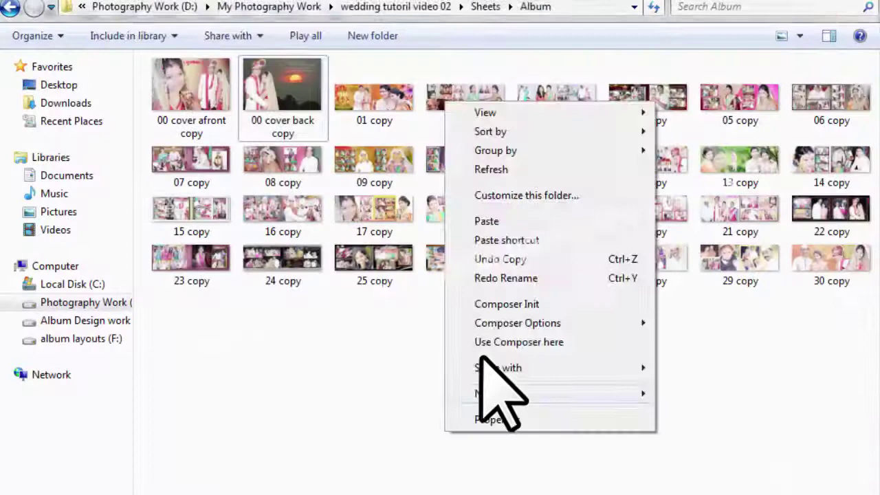
{"action": "left_click", "coordinate": [506, 169]}
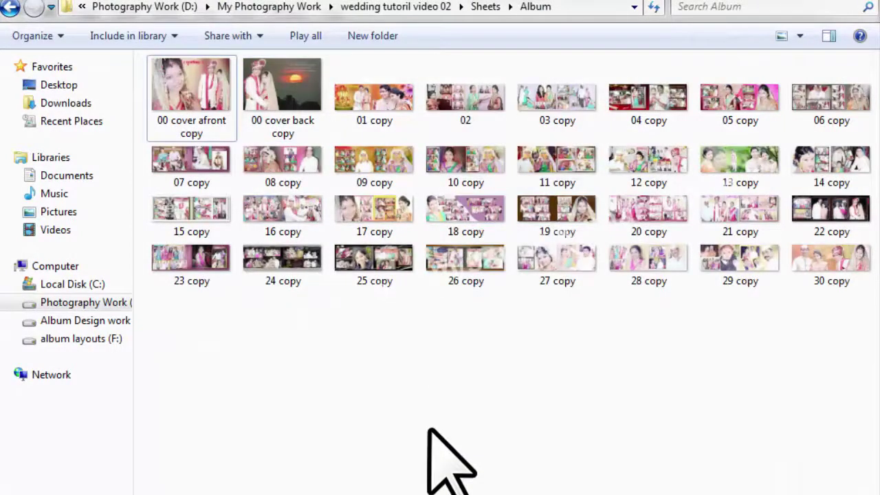
{"action": "key", "text": "Right"}
{"action": "key", "text": "Down"}
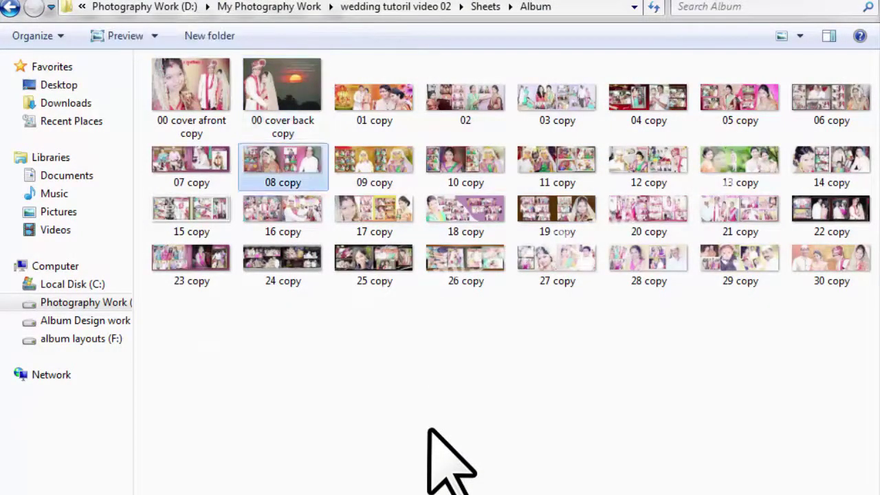
{"action": "key", "text": "Up"}
{"action": "key", "text": "Left"}
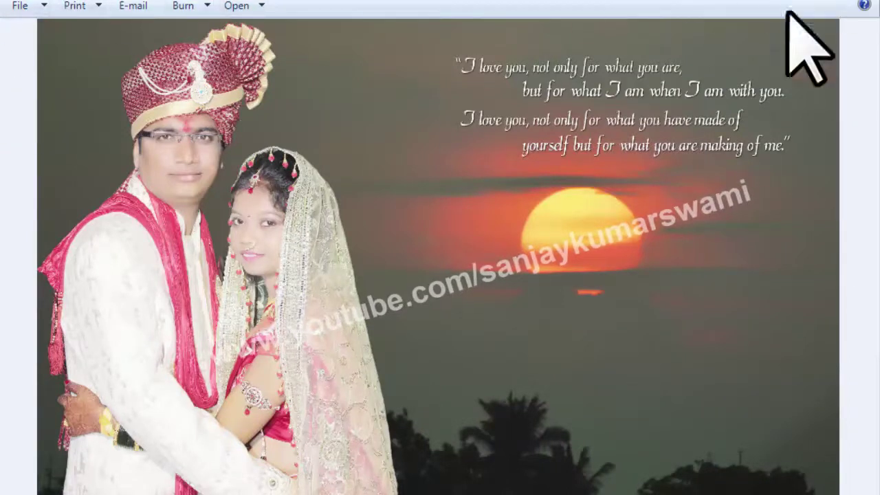
Step: Close the viewer again, refresh, and try selecting 01 copy through 30 copy
{"action": "left_click", "coordinate": [852, 4]}
{"action": "right_click", "coordinate": [767, 393]}
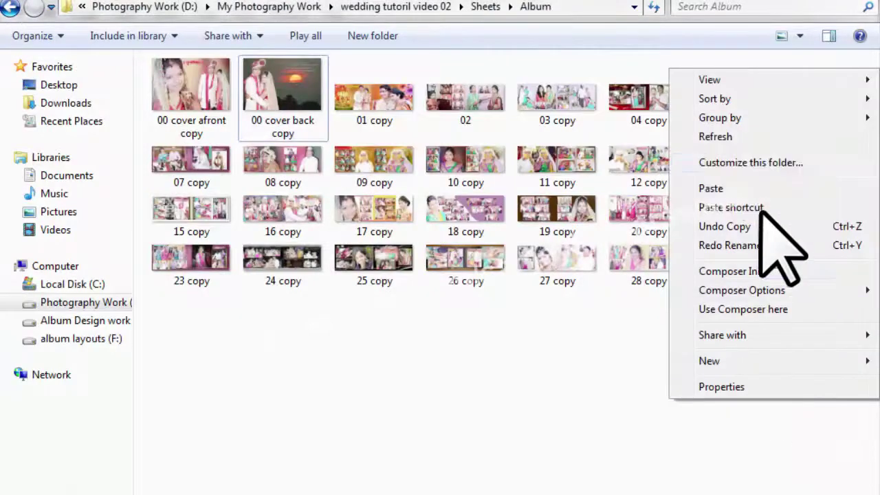
{"action": "left_click", "coordinate": [731, 136]}
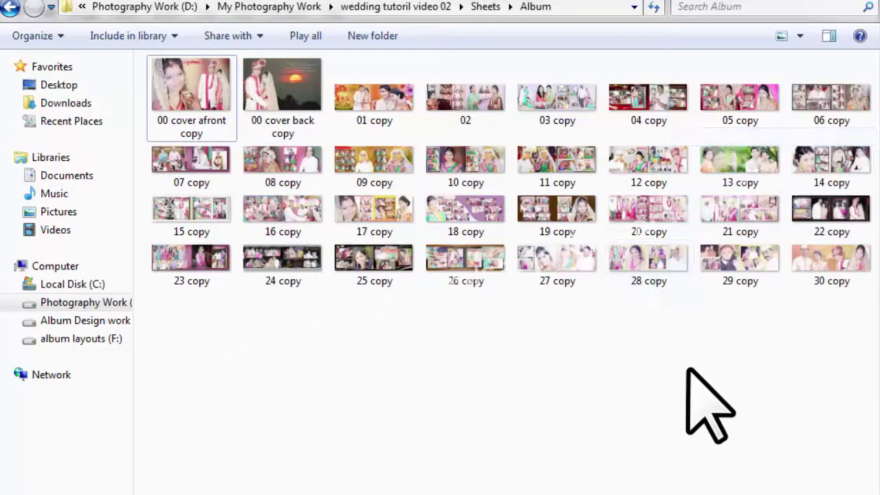
{"action": "left_click", "coordinate": [347, 98]}
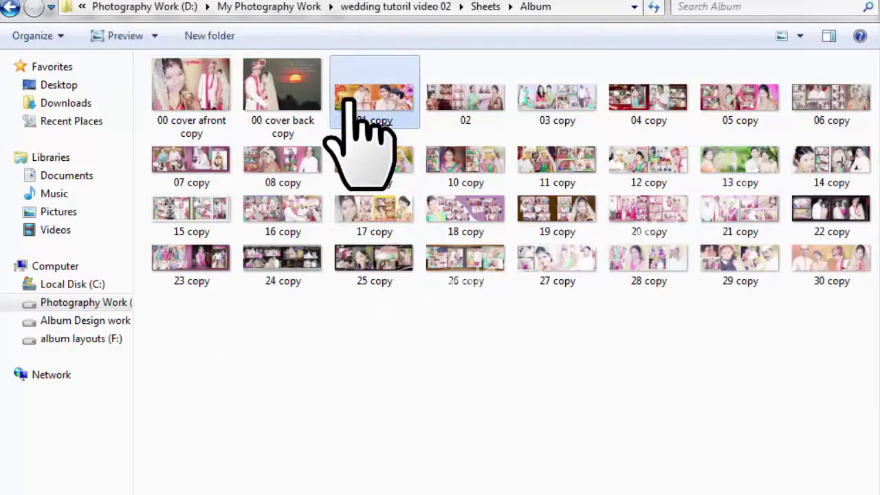
{"action": "left_click", "coordinate": [840, 267], "text": "shift"}
{"action": "left_click", "coordinate": [789, 380]}
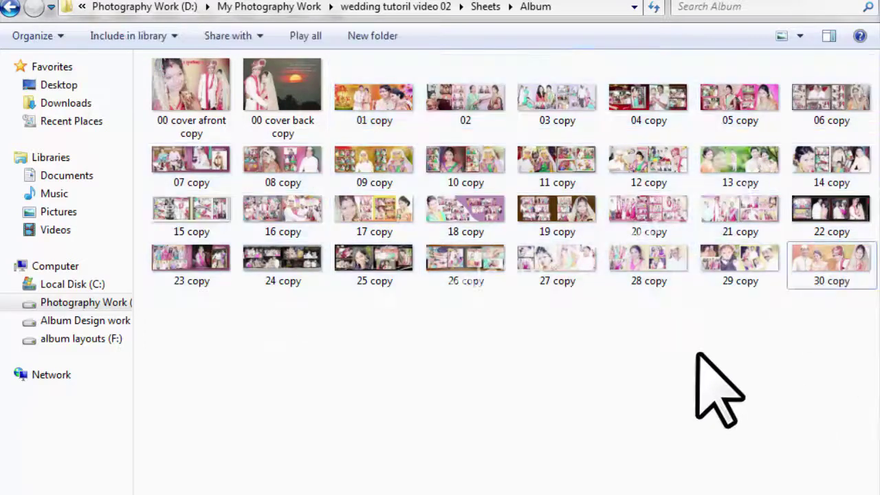
Step: Refresh the folder twice and select the sheets from 01 copy through 30 copy
{"action": "left_click", "coordinate": [384, 127]}
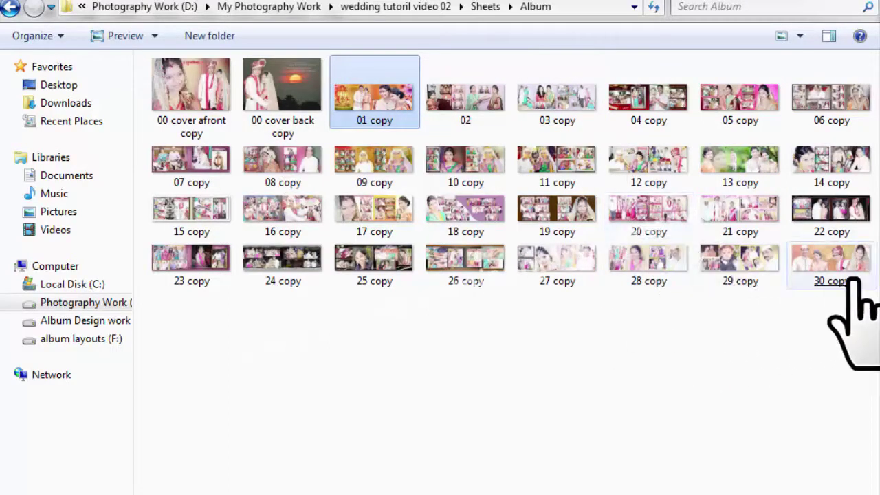
{"action": "left_click", "coordinate": [827, 341]}
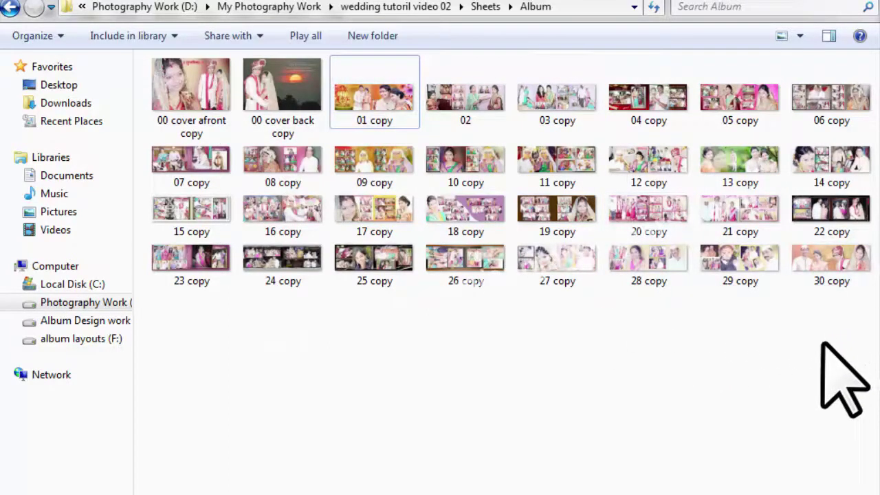
{"action": "right_click", "coordinate": [807, 443]}
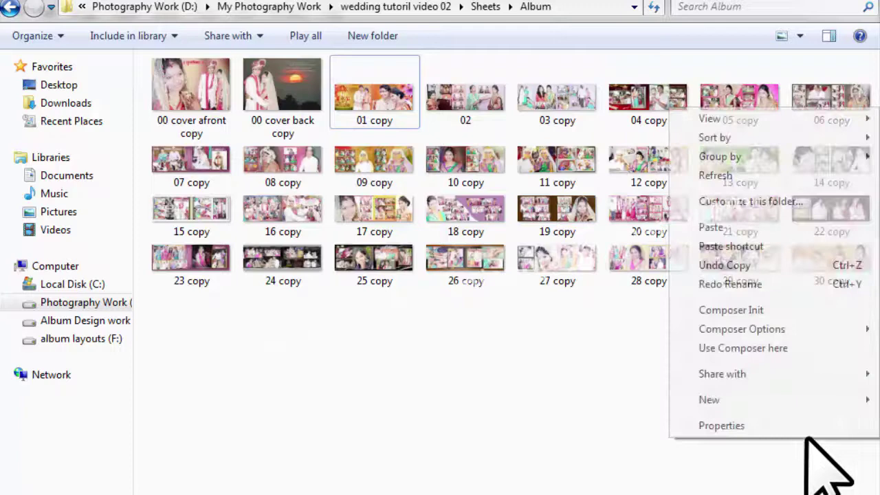
{"action": "left_click", "coordinate": [741, 174]}
{"action": "right_click", "coordinate": [818, 474]}
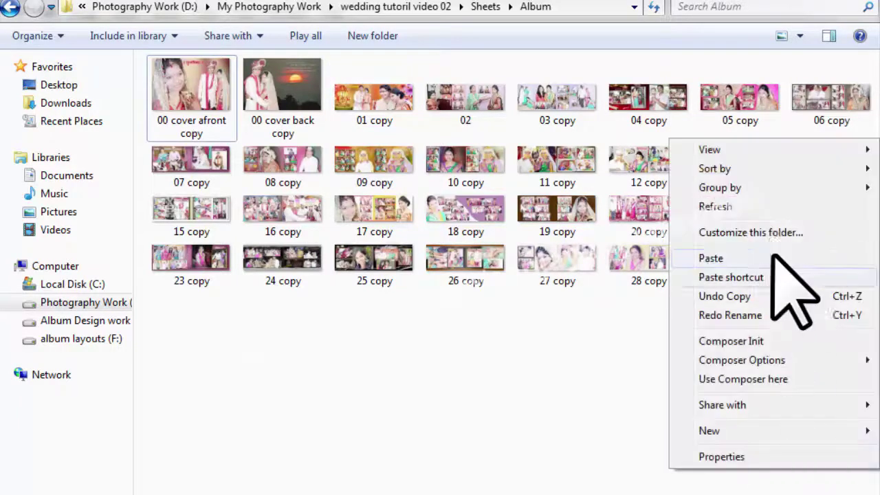
{"action": "left_click", "coordinate": [762, 207]}
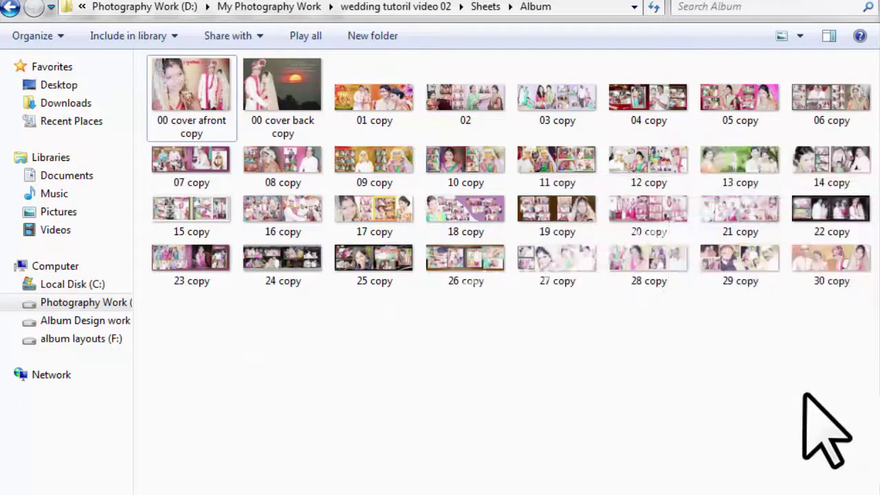
{"action": "left_click", "coordinate": [363, 114]}
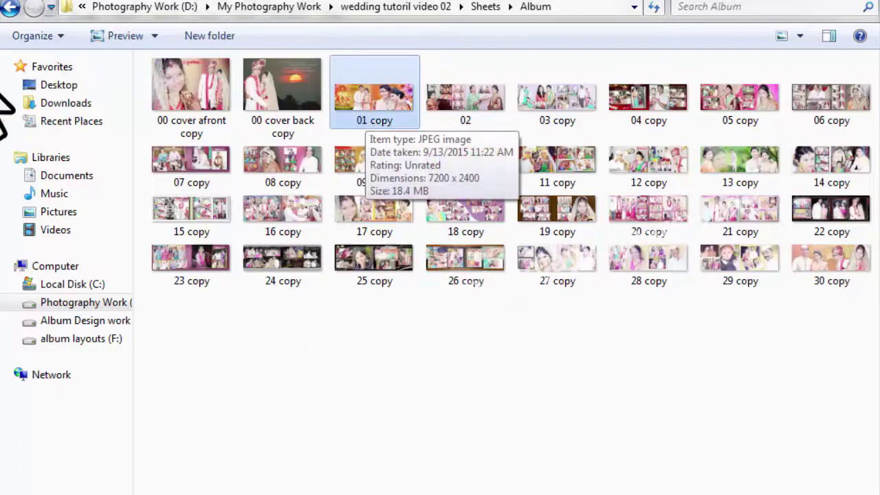
{"action": "left_click", "coordinate": [845, 260], "text": "shift"}
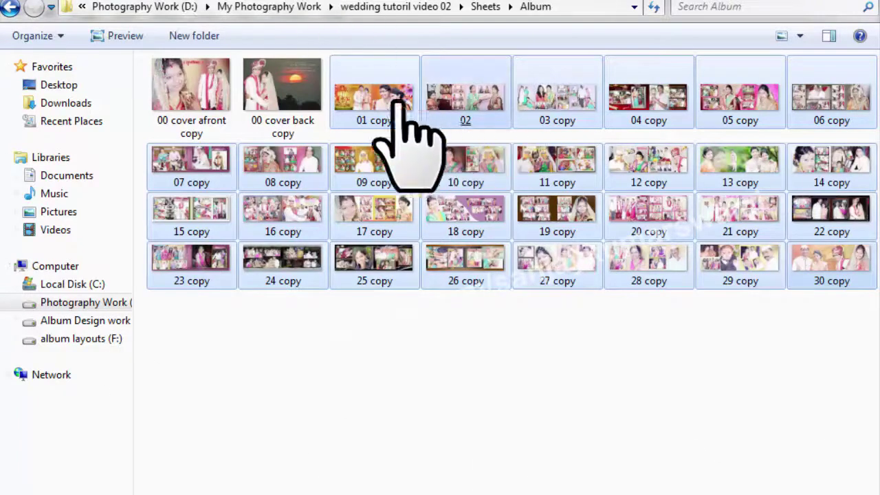
Step: Rename the selected sheets 'sheets' to get sheets (1)–(30), then select all files
{"action": "right_click", "coordinate": [372, 103]}
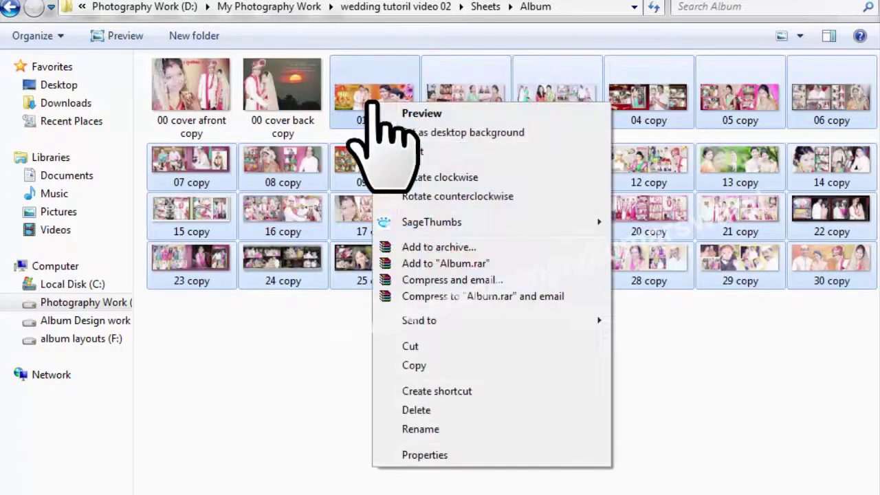
{"action": "left_click", "coordinate": [426, 430]}
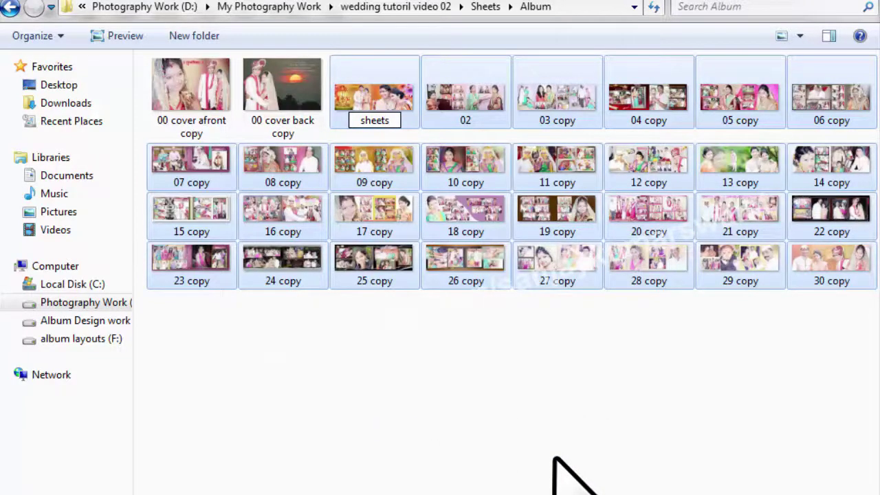
{"action": "key", "text": "Return"}
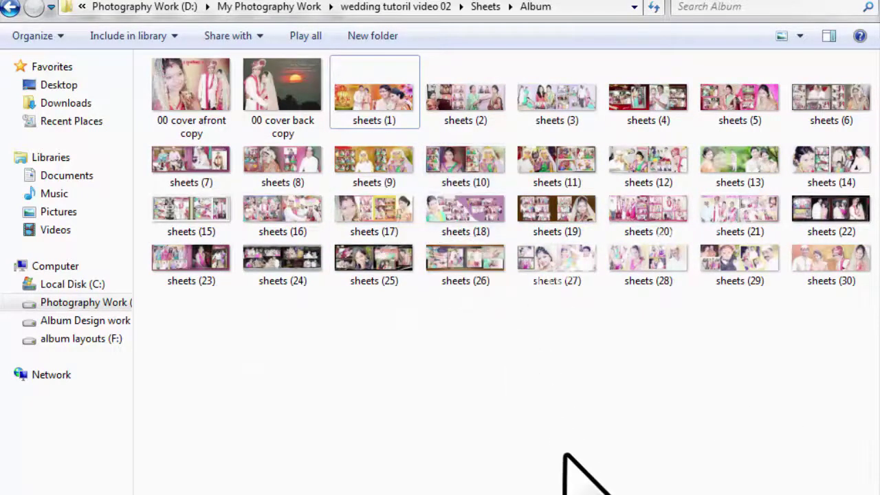
{"action": "key", "text": "ctrl+a"}
{"action": "right_click", "coordinate": [484, 165]}
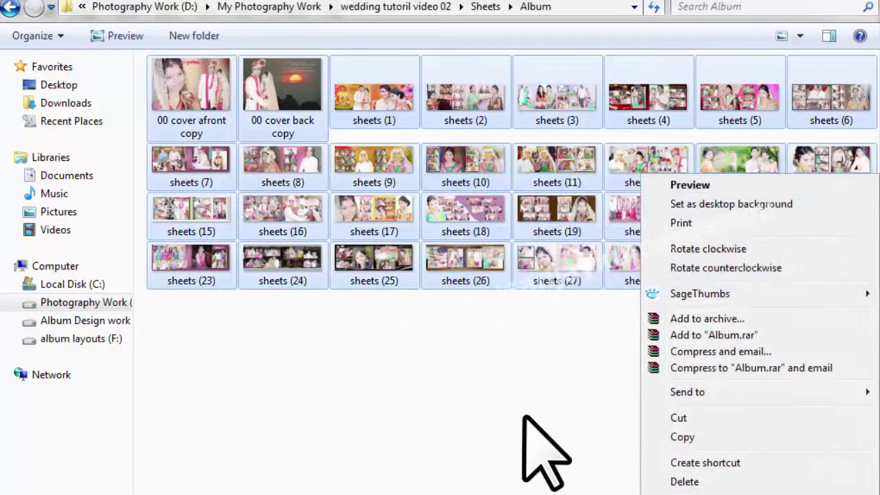
{"action": "left_click", "coordinate": [540, 452]}
{"action": "left_click", "coordinate": [724, 159]}
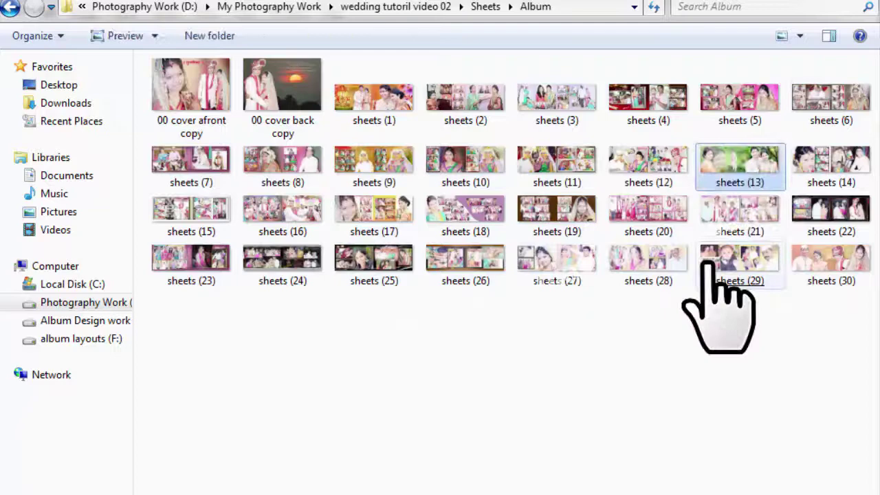
{"action": "right_click", "coordinate": [713, 168]}
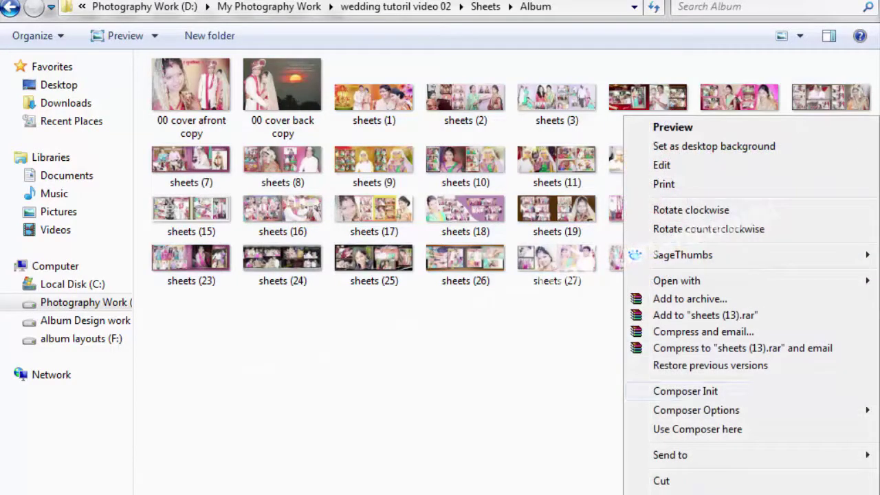
{"action": "left_click", "coordinate": [492, 417]}
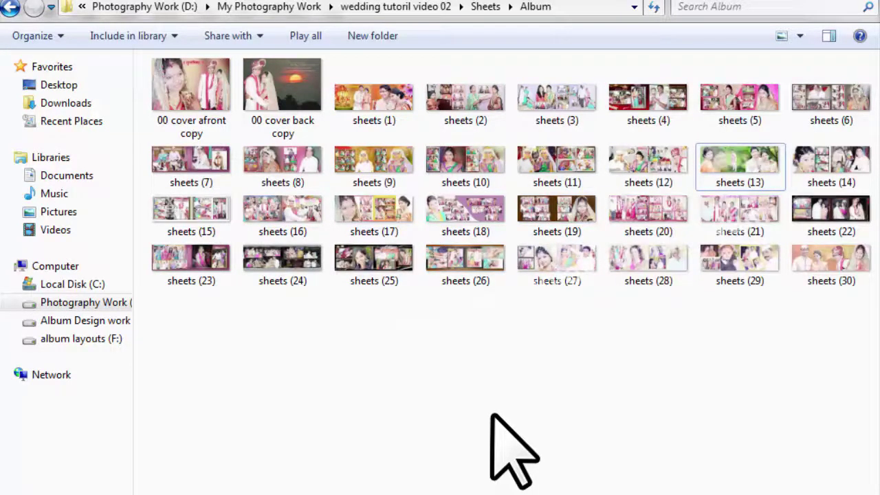
{"action": "left_click", "coordinate": [722, 173]}
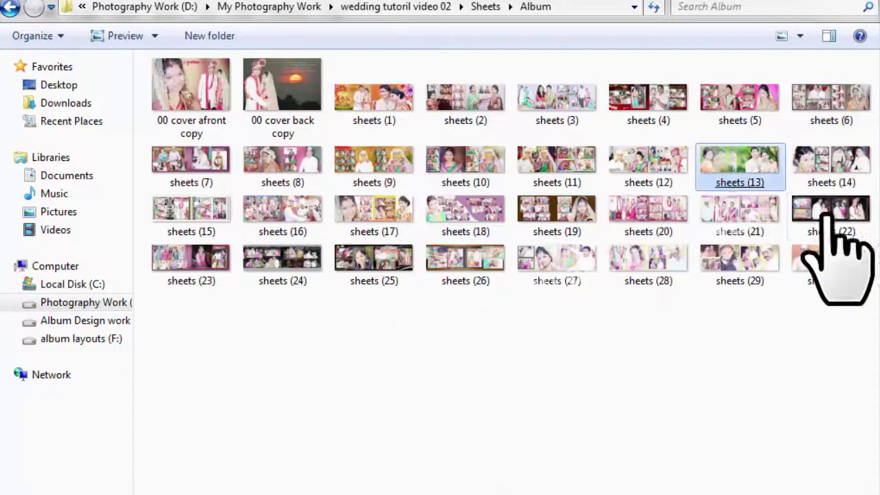
{"action": "left_click", "coordinate": [840, 264], "text": "shift"}
{"action": "key", "text": "ctrl+a"}
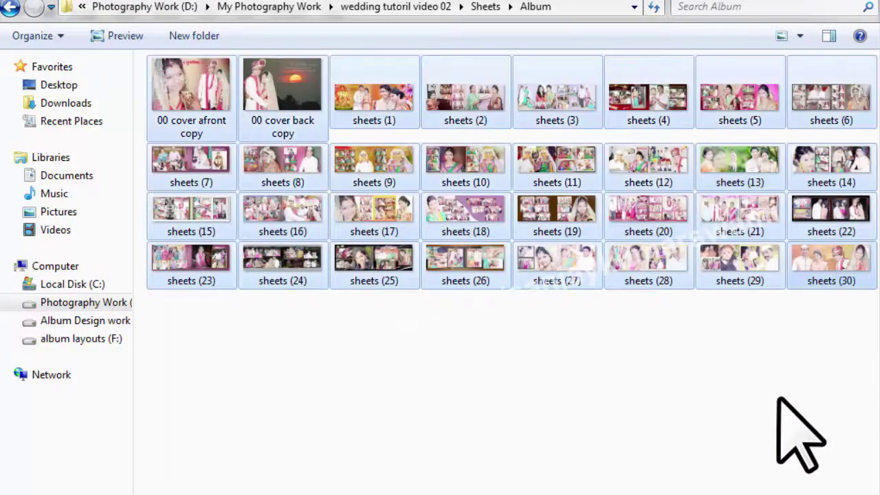
{"action": "right_click", "coordinate": [646, 165]}
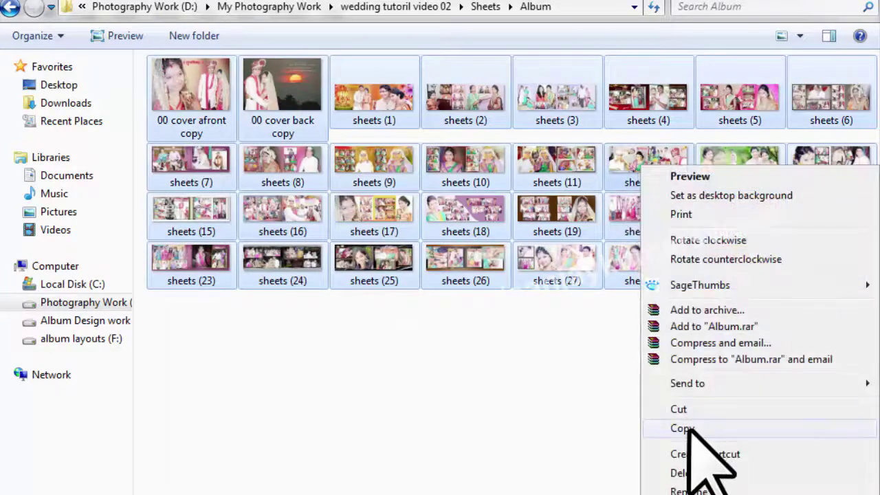
{"action": "left_click", "coordinate": [688, 491]}
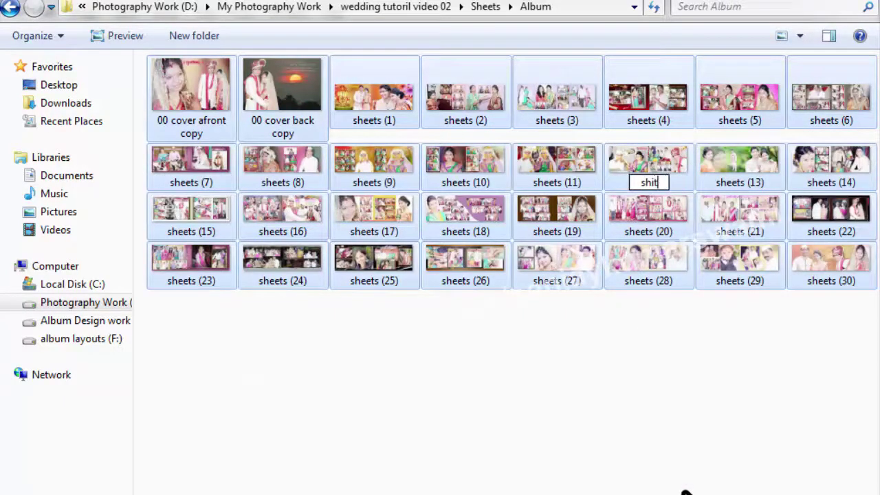
{"action": "type", "text": "shit"}
{"action": "key", "text": "Return"}
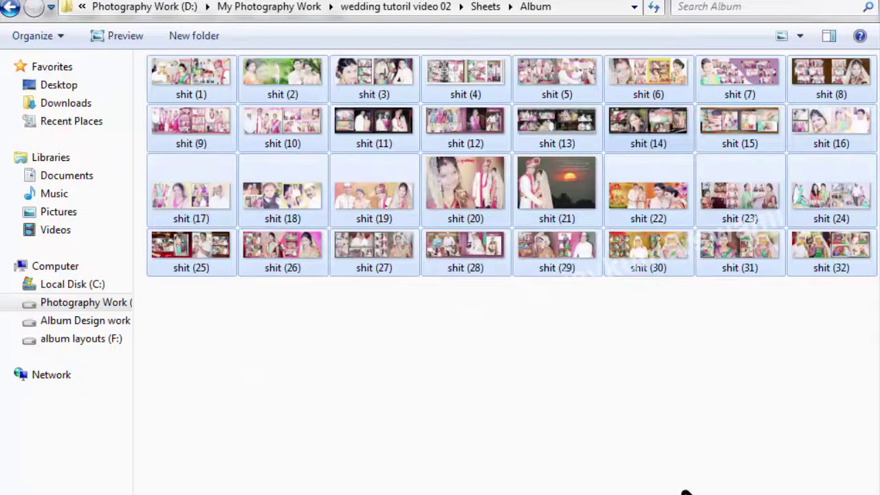
{"action": "left_click", "coordinate": [673, 489]}
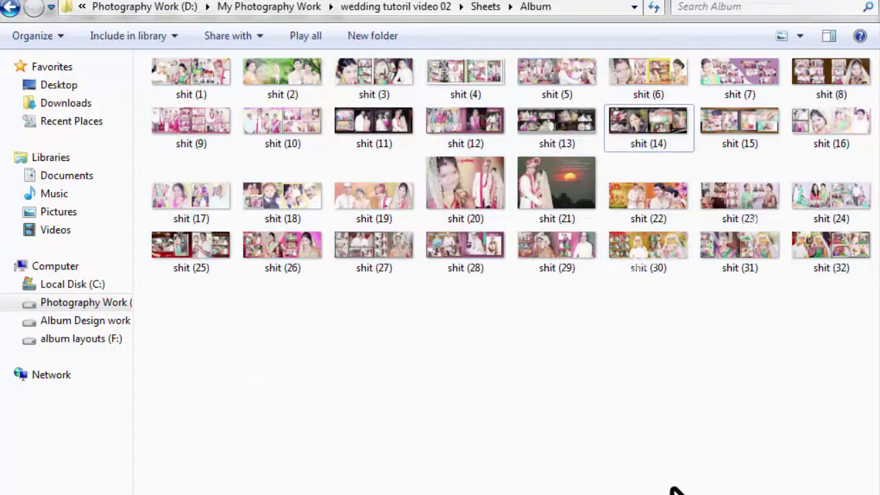
{"action": "key", "text": "ctrl+z"}
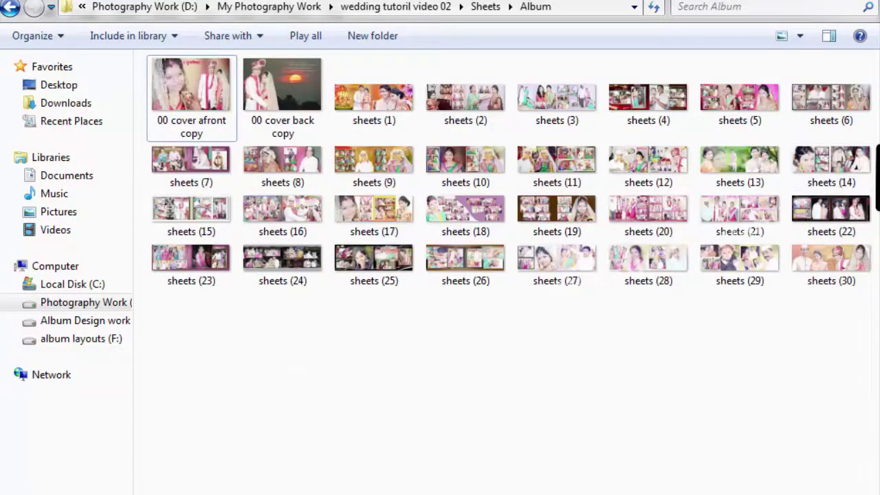
Step: Refresh the Album folder and switch it to Details view
{"action": "right_click", "coordinate": [876, 146]}
{"action": "left_click", "coordinate": [756, 213]}
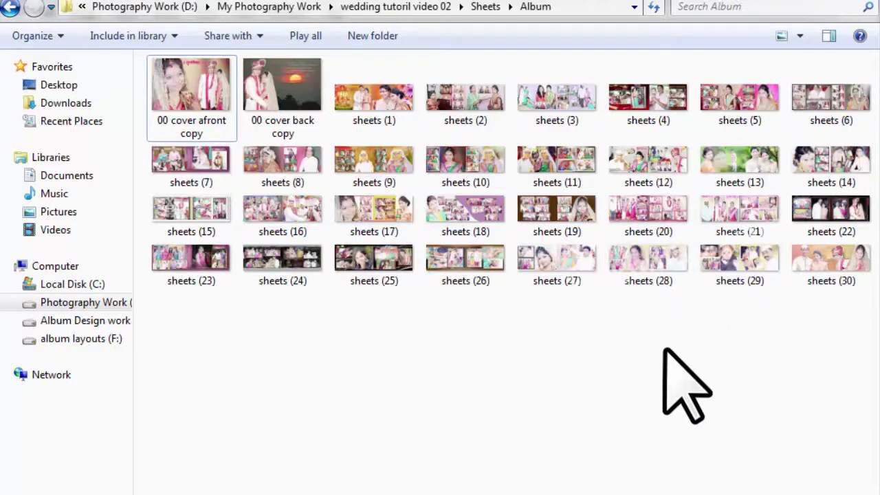
{"action": "left_click", "coordinate": [800, 36]}
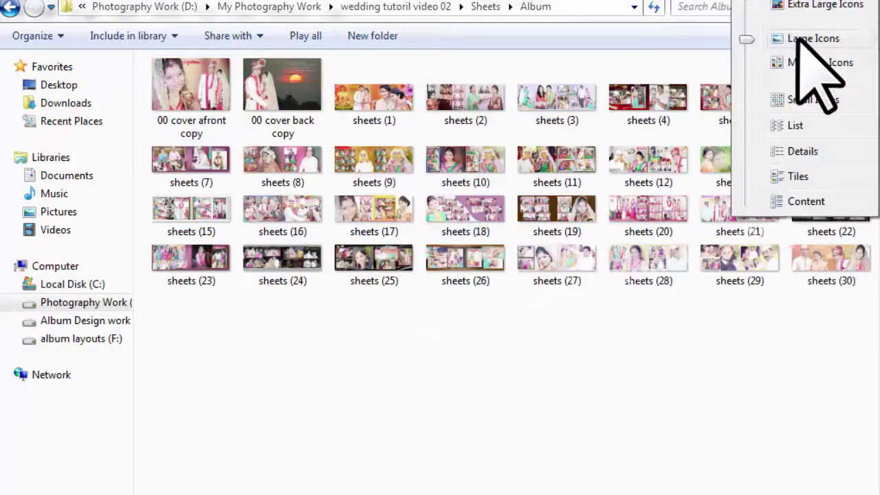
{"action": "left_click", "coordinate": [809, 153]}
{"action": "scroll", "coordinate": [756, 220], "scroll_direction": "down", "scroll_amount": 2}
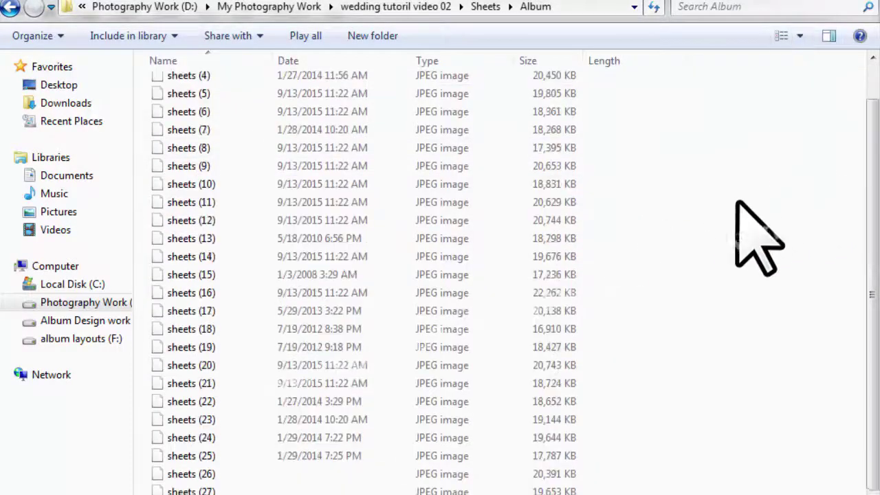
{"action": "scroll", "coordinate": [642, 337], "scroll_direction": "up", "scroll_amount": 2}
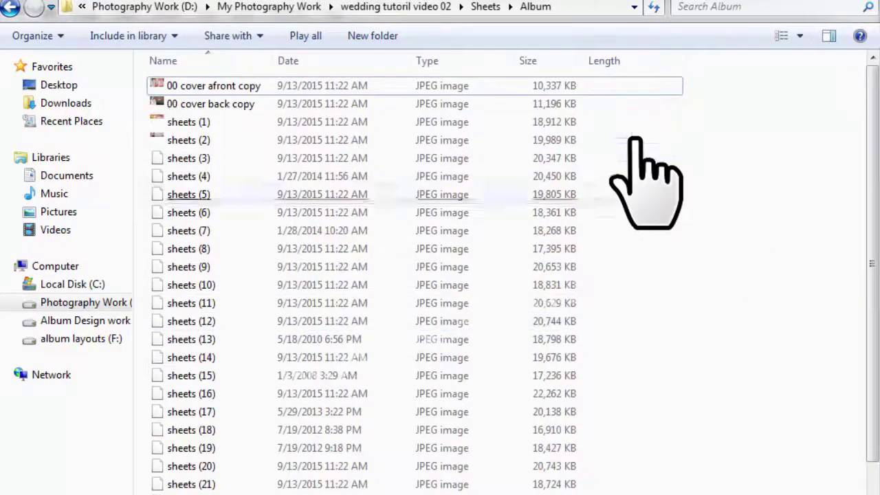
Step: Open Choose Details from the column header's More... option
{"action": "right_click", "coordinate": [695, 82]}
{"action": "right_click", "coordinate": [704, 60]}
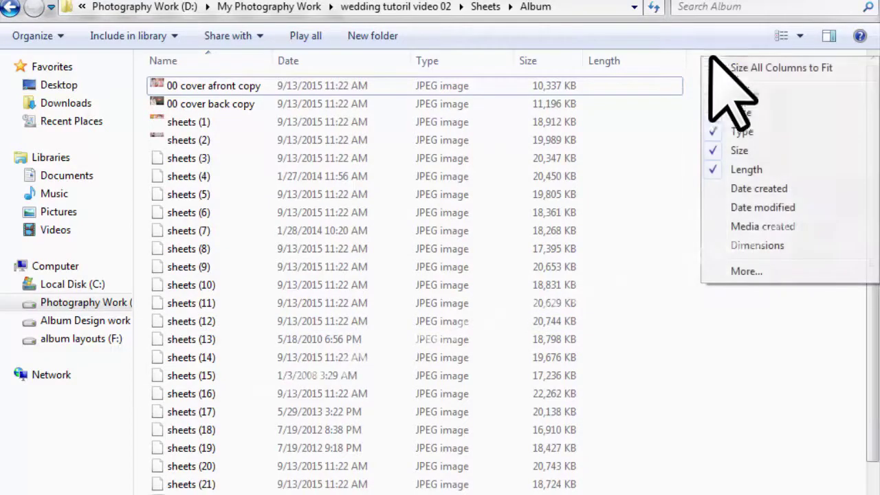
{"action": "left_click", "coordinate": [754, 269]}
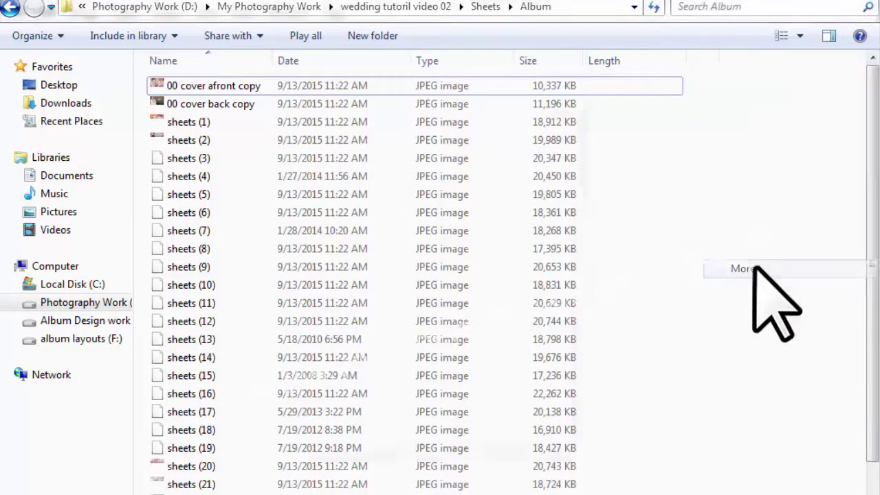
Step: Add the Height and Width detail columns to the Album folder list
{"action": "key", "text": "h"}
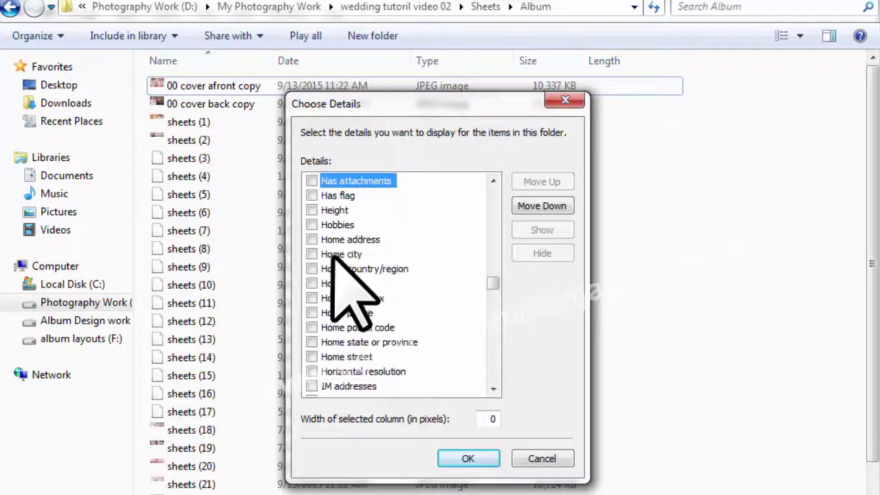
{"action": "key", "text": "Down"}
{"action": "key", "text": "Down"}
{"action": "key", "text": "Down"}
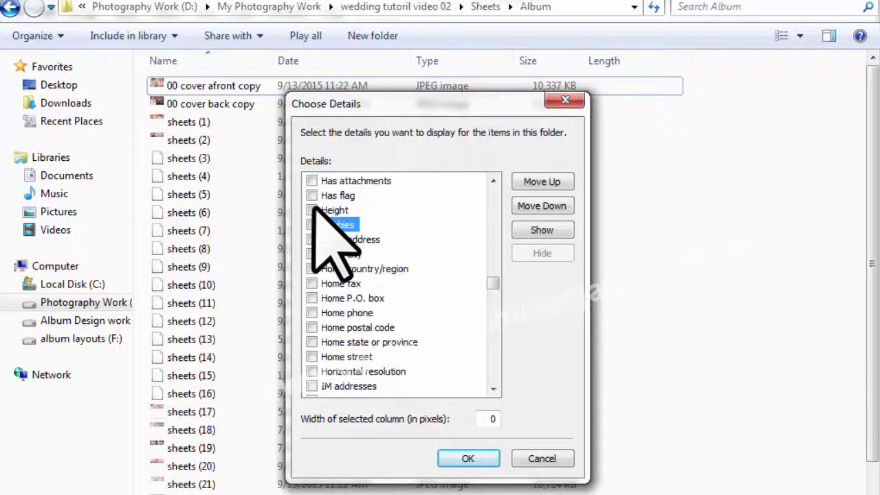
{"action": "key", "text": "w"}
{"action": "left_click", "coordinate": [333, 342]}
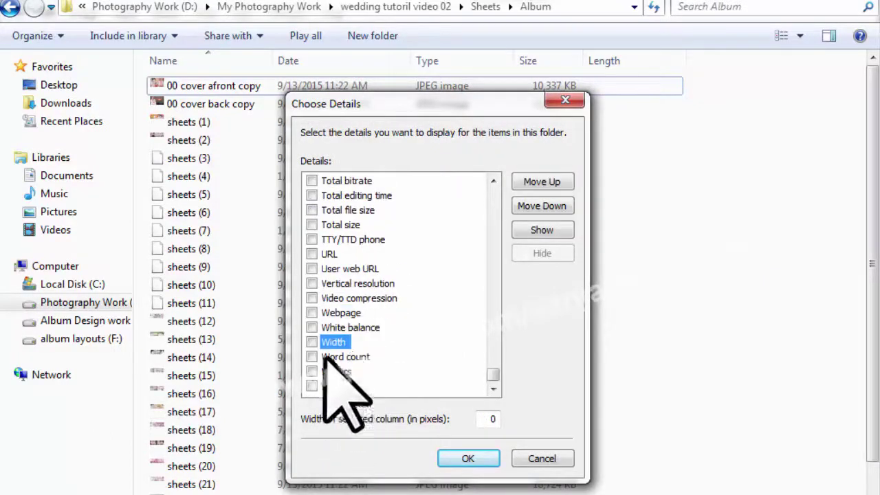
{"action": "left_click", "coordinate": [311, 342]}
{"action": "mouse_move", "coordinate": [492, 375]}
{"action": "left_mouse_down"}
{"action": "mouse_move", "coordinate": [500, 280]}
{"action": "mouse_move", "coordinate": [493, 192]}
{"action": "mouse_move", "coordinate": [487, 376]}
{"action": "left_mouse_up"}
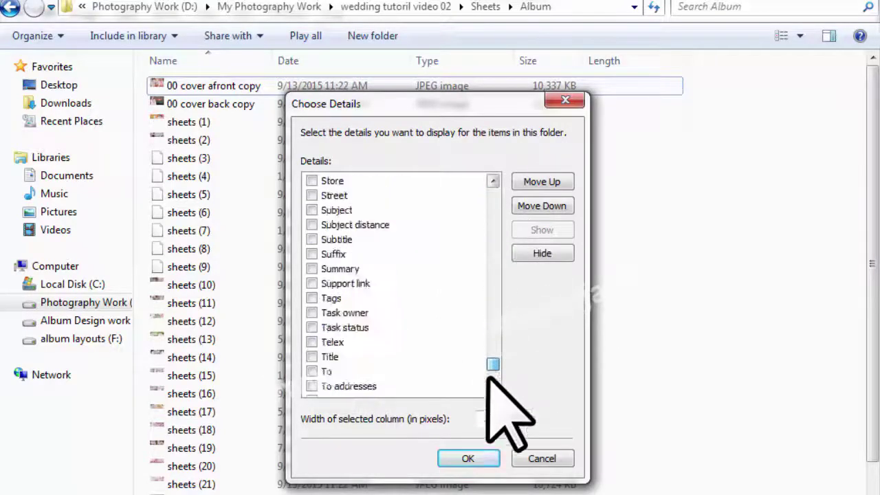
{"action": "left_click", "coordinate": [468, 459]}
Step: Scroll to the new columns and confirm sheets (1) measures 7200 × 2400 pixels
{"action": "scroll", "coordinate": [628, 207], "scroll_direction": "right", "scroll_amount": 3}
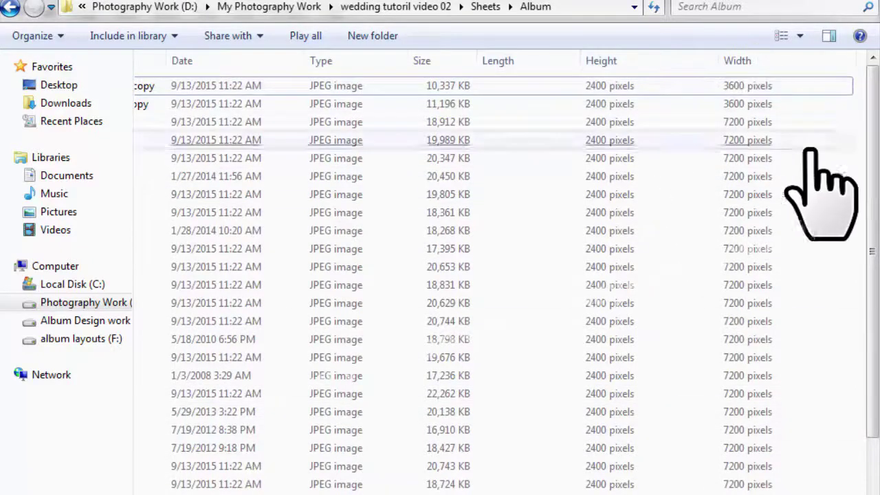
{"action": "scroll", "coordinate": [815, 187], "scroll_direction": "down", "scroll_amount": 2}
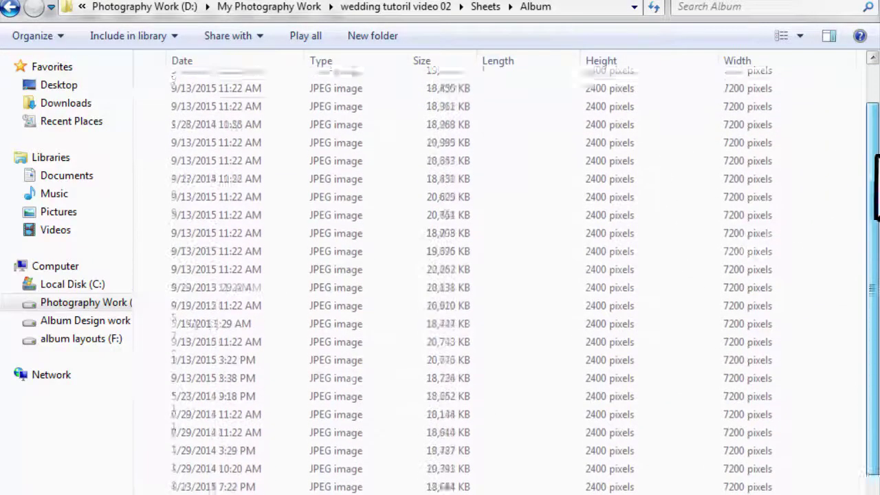
{"action": "scroll", "coordinate": [775, 137], "scroll_direction": "up", "scroll_amount": 2}
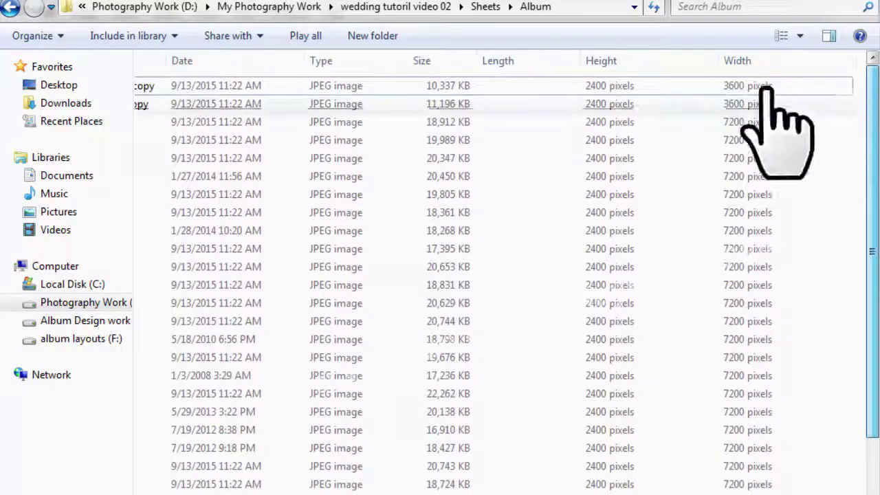
{"action": "left_click", "coordinate": [748, 123]}
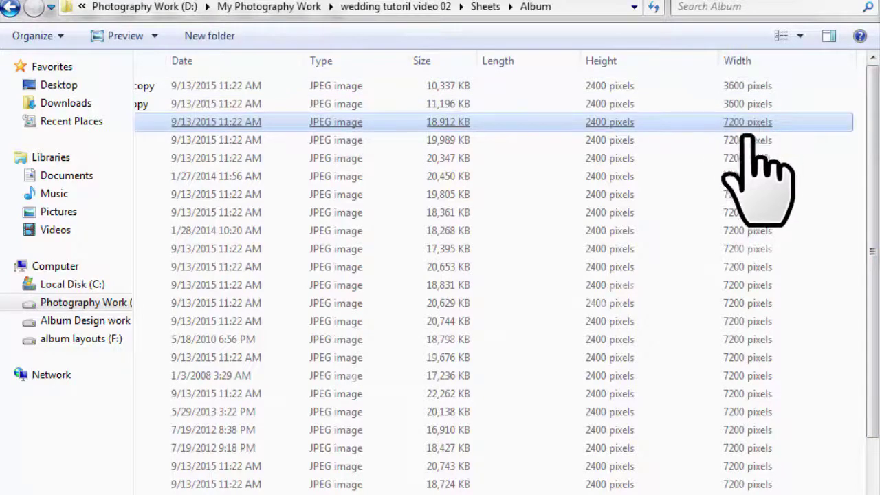
{"action": "scroll", "coordinate": [743, 138], "scroll_direction": "down", "scroll_amount": 2}
{"action": "scroll", "coordinate": [726, 199], "scroll_direction": "up", "scroll_amount": 2}
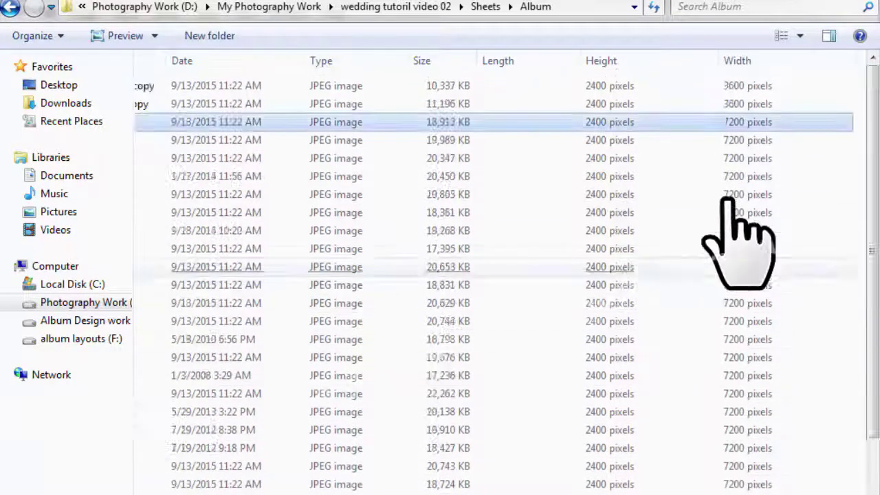
Step: Compare both covers at 3600 × 2400 against sheets (1) and sheets (5)
{"action": "left_click", "coordinate": [725, 105]}
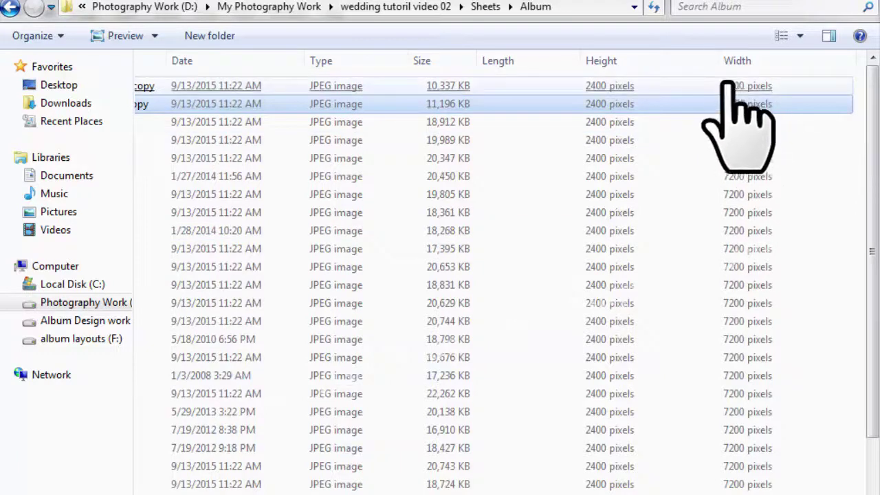
{"action": "left_click", "coordinate": [744, 119]}
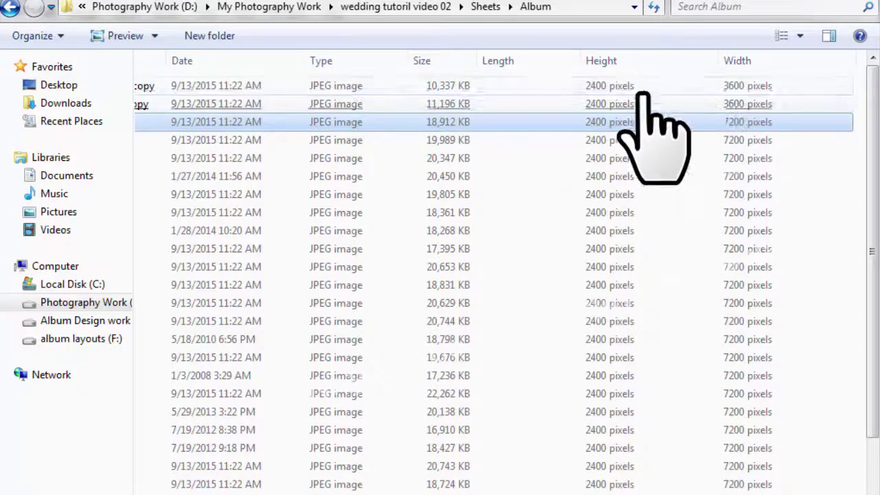
{"action": "left_click", "coordinate": [589, 86]}
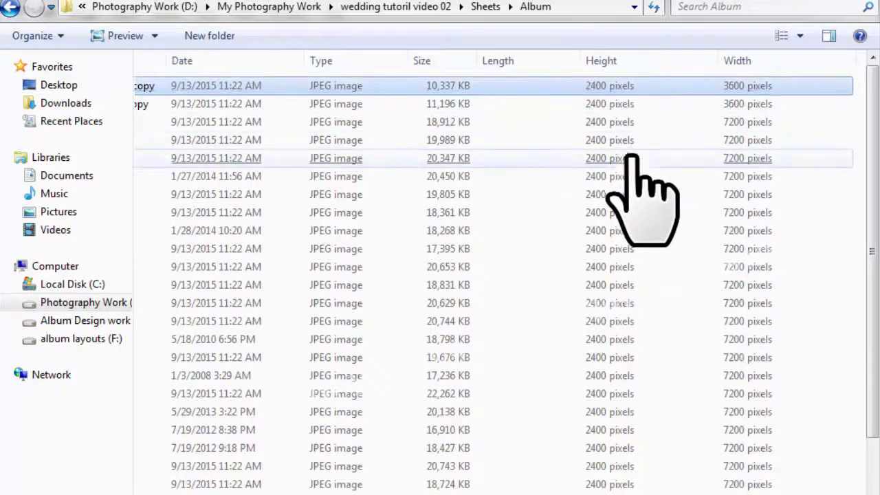
{"action": "scroll", "coordinate": [628, 274], "scroll_direction": "down", "scroll_amount": 2}
{"action": "scroll", "coordinate": [599, 384], "scroll_direction": "up", "scroll_amount": 2}
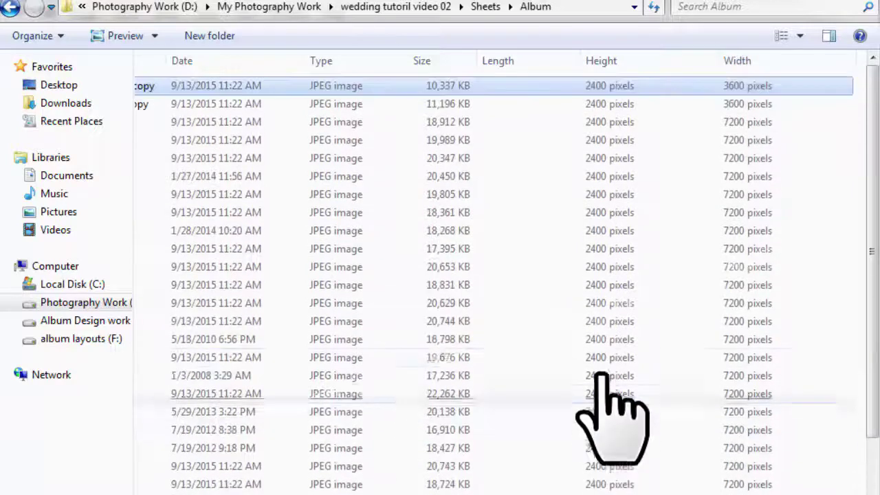
{"action": "left_click", "coordinate": [611, 199]}
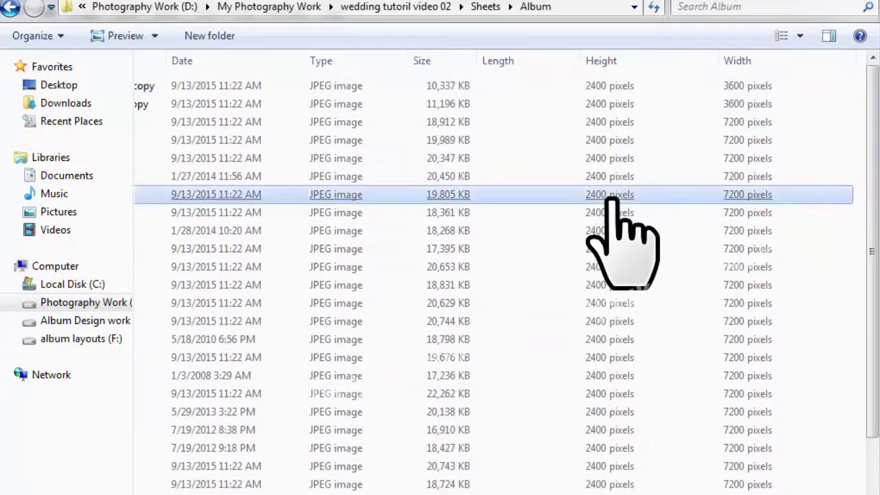
{"action": "left_click", "coordinate": [800, 34]}
Step: Switch the Album folder back to thumbnail icons and refresh it
{"action": "left_click", "coordinate": [763, 23]}
{"action": "right_click", "coordinate": [793, 440]}
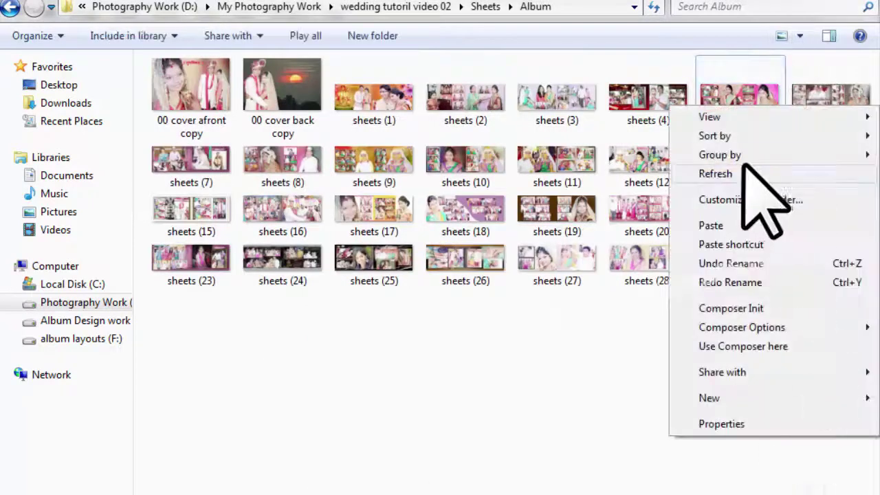
{"action": "left_click", "coordinate": [722, 172]}
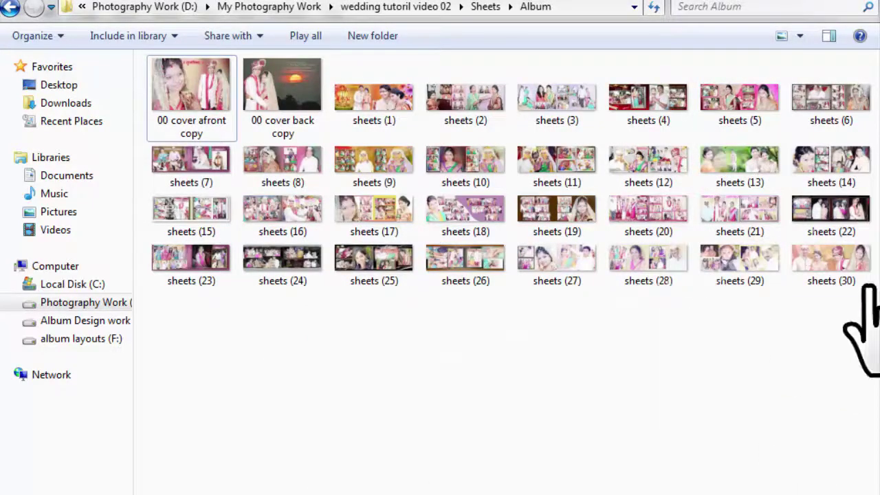